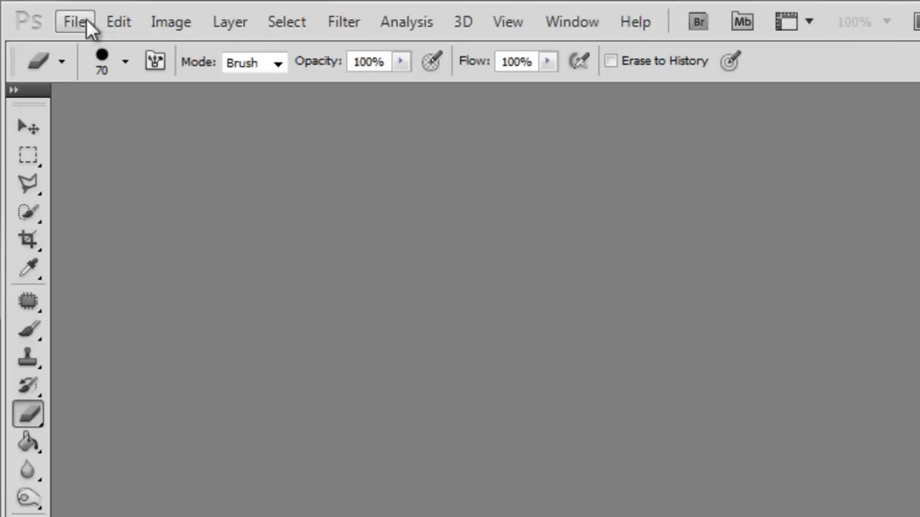
Open the portrait photo from the Desktop through File > Open.
left_click(77, 23)
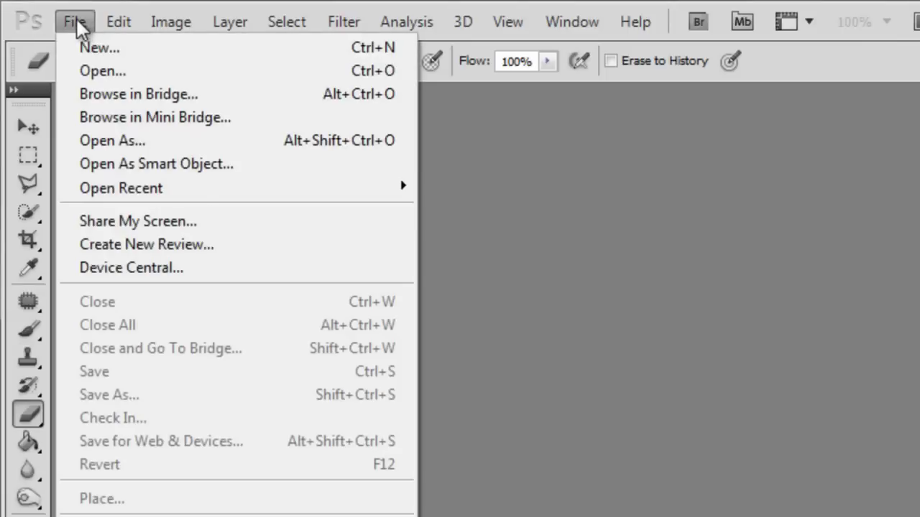
left_click(103, 72)
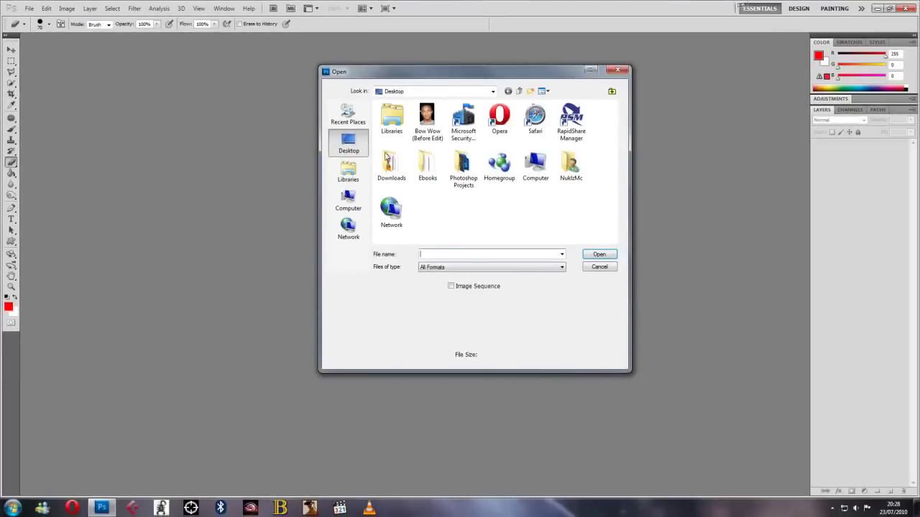
left_click(427, 120)
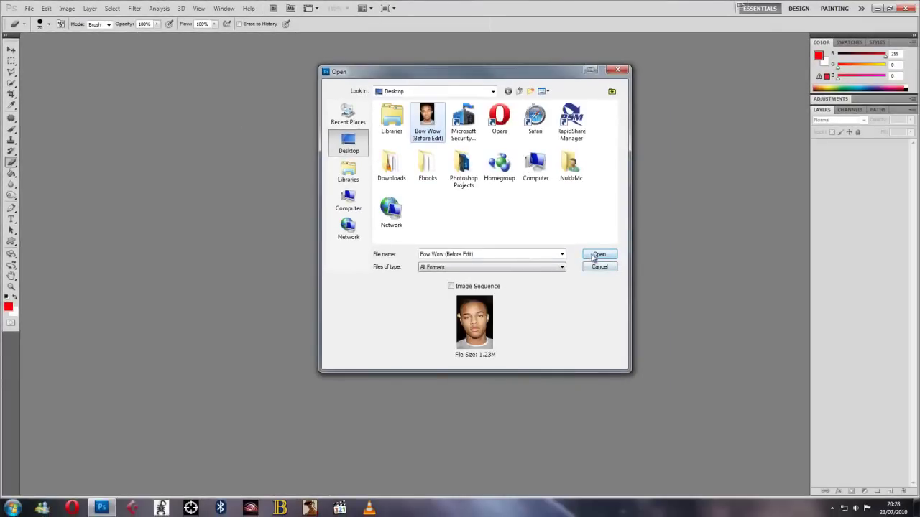
left_click(591, 256)
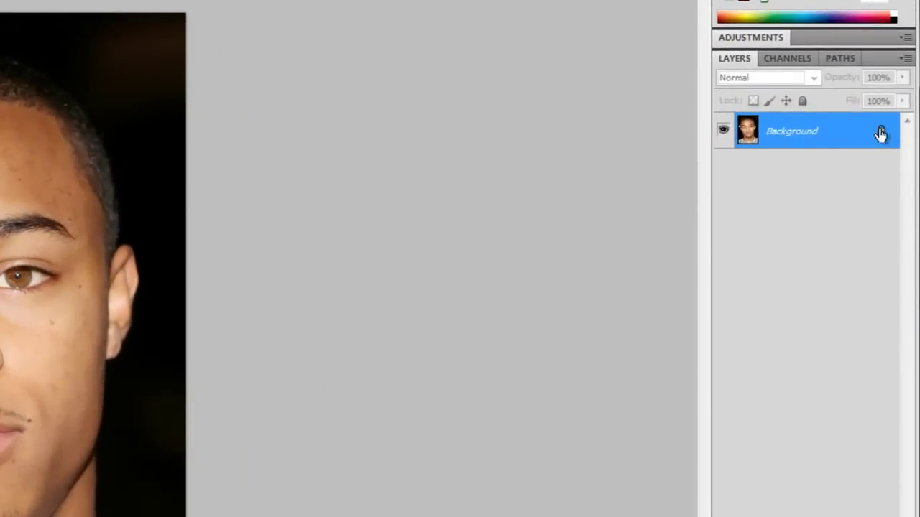
Convert the locked Background into an editable layer named Original.
double_click(882, 135)
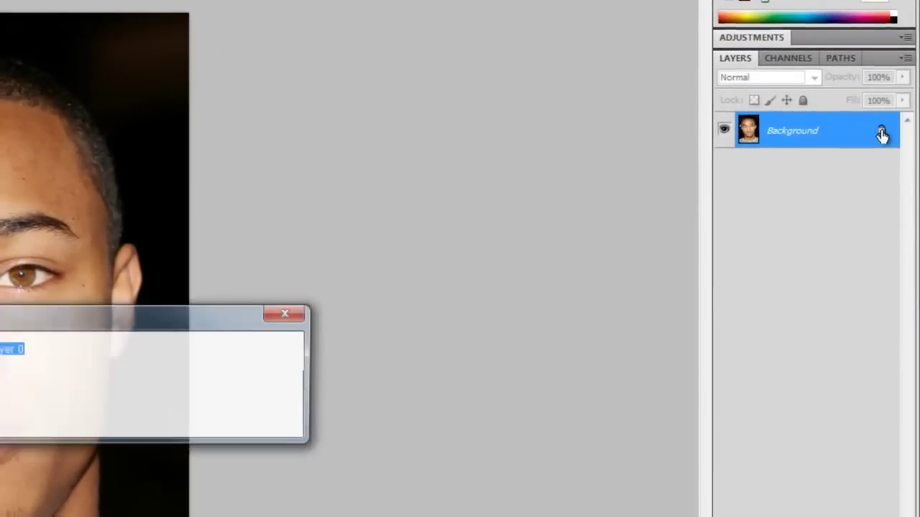
left_click(202, 304)
key("ctrl+a")
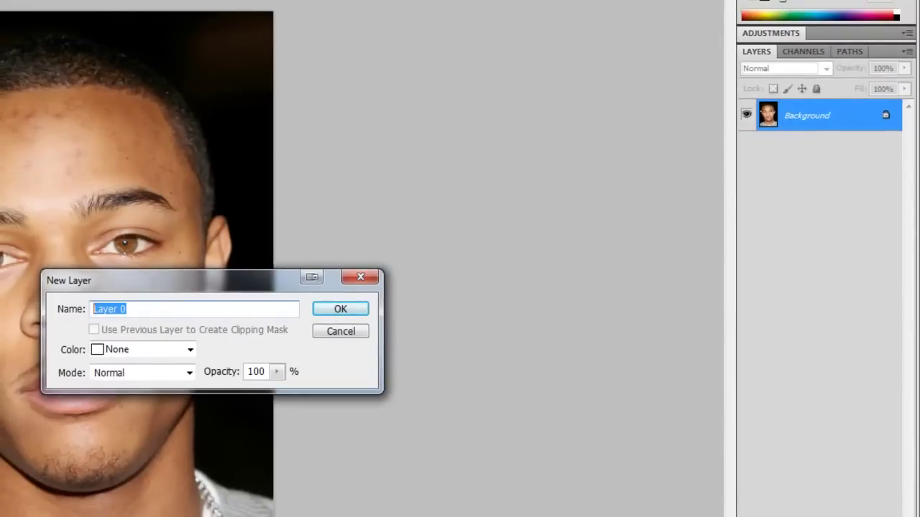
type("Original")
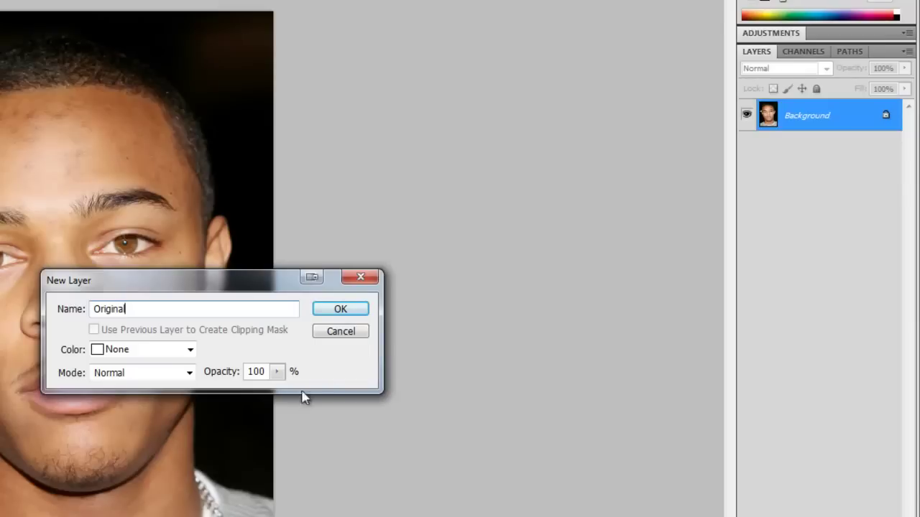
left_click(340, 311)
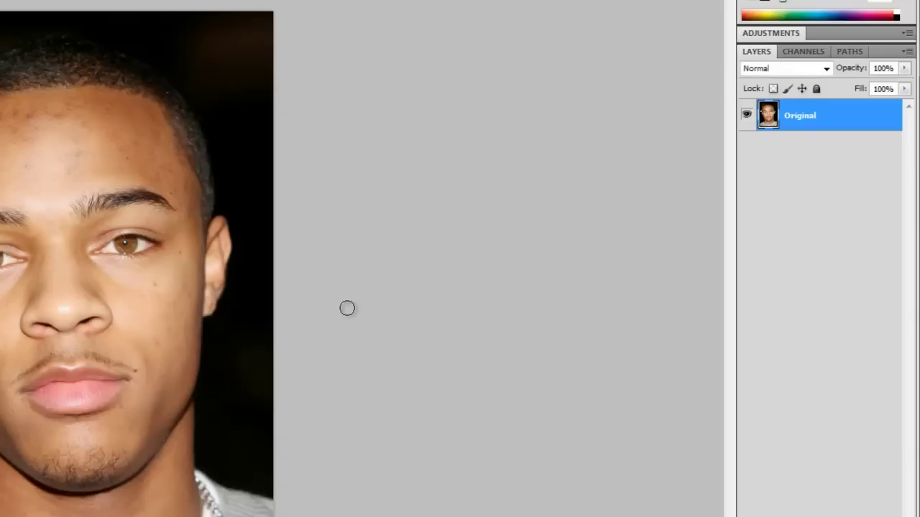
Duplicate the Original layer with Ctrl+J and rename the copy Sketch.
key("v")
key("ctrl+j")
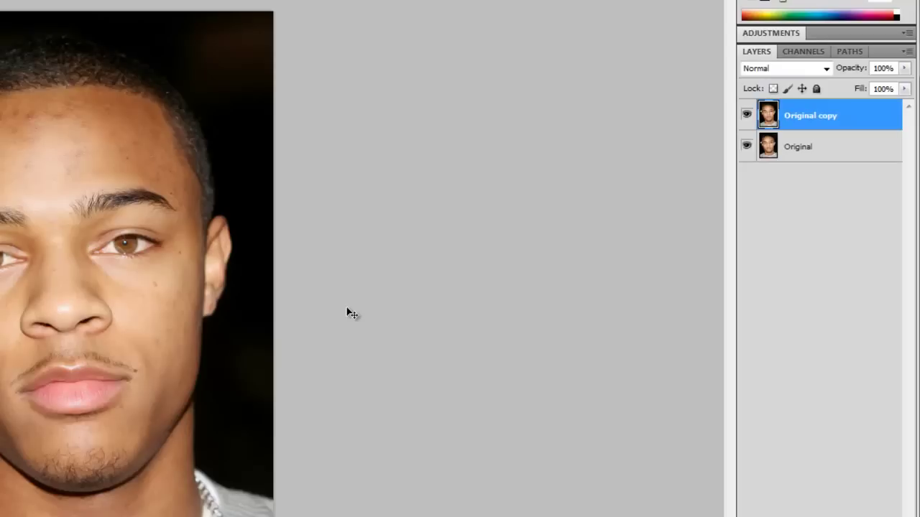
key("j")
double_click(806, 118)
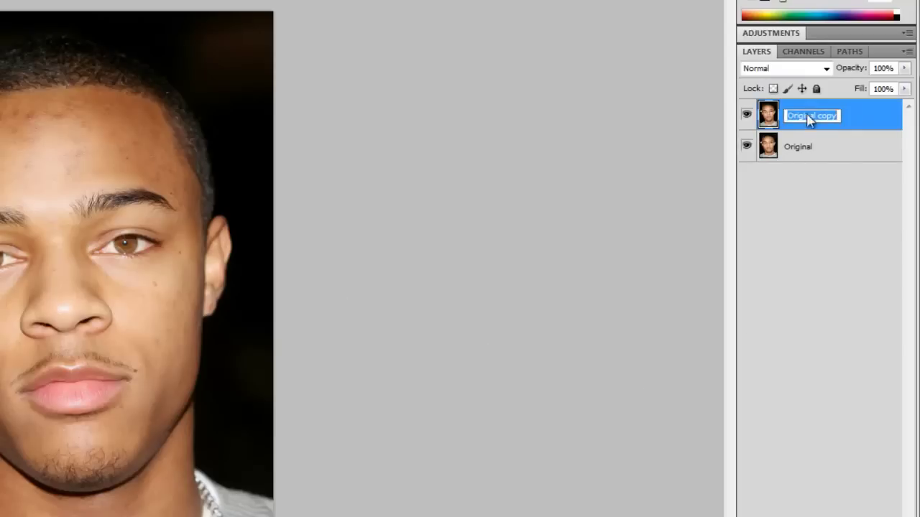
type("Sketch")
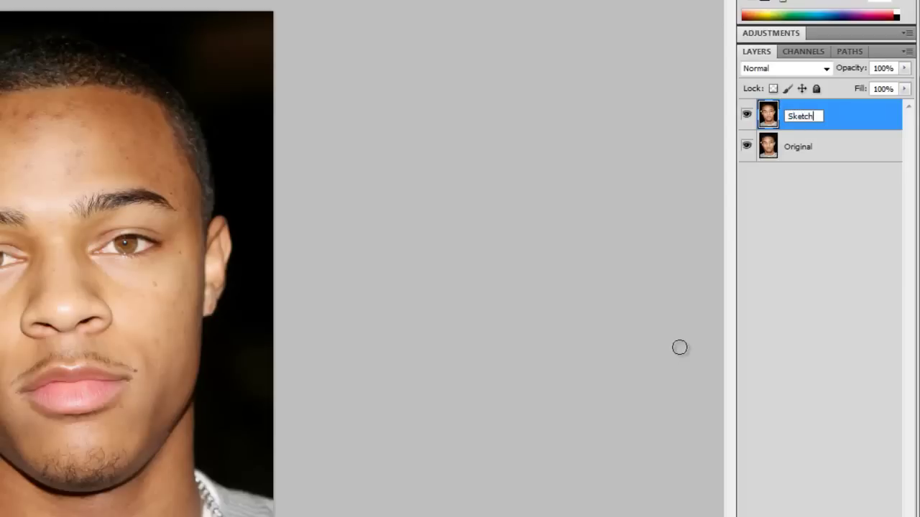
key("Return")
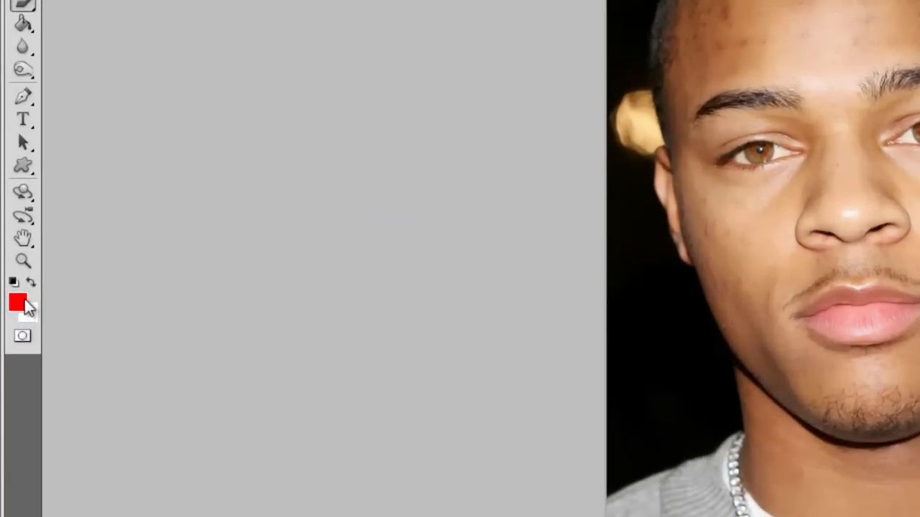
Set the foreground colour to black (000000) in the Color Picker.
left_click(18, 303)
type("0")
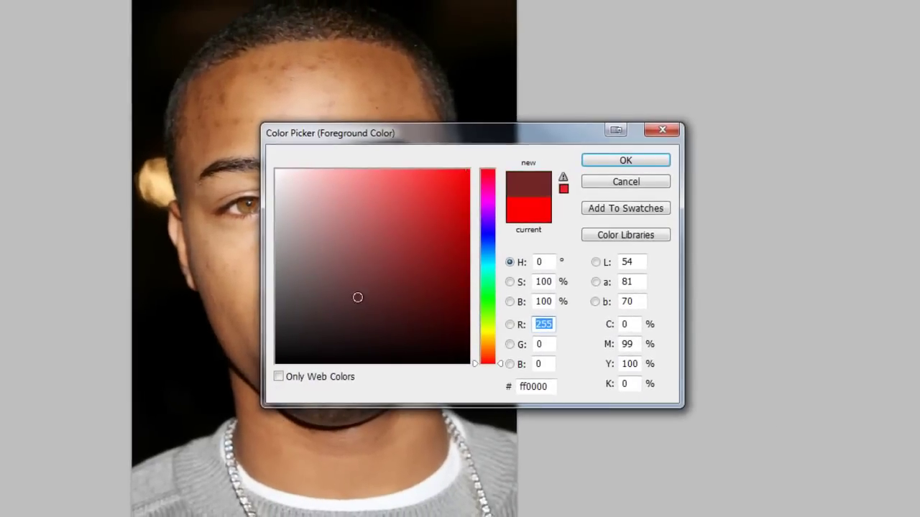
left_click(626, 161)
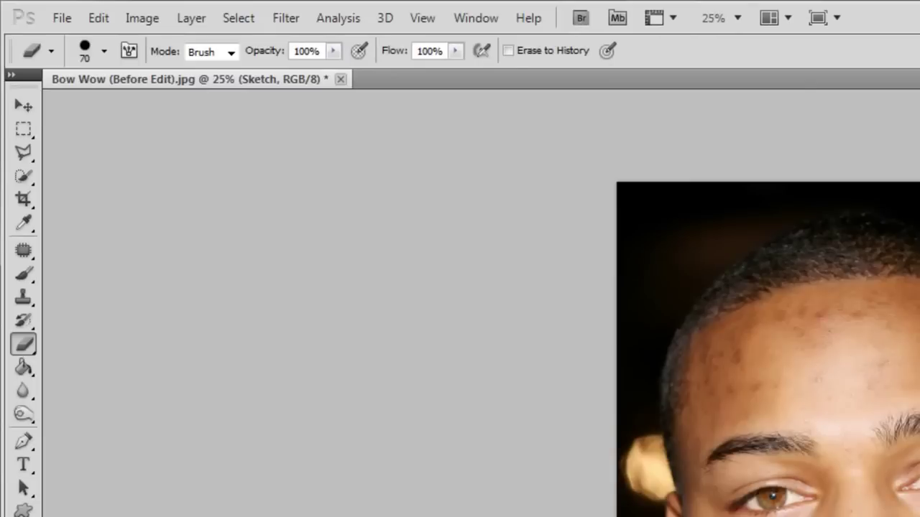
Open the Stamp sketch filter and zoom its preview to 25% to see the portrait.
left_click(285, 21)
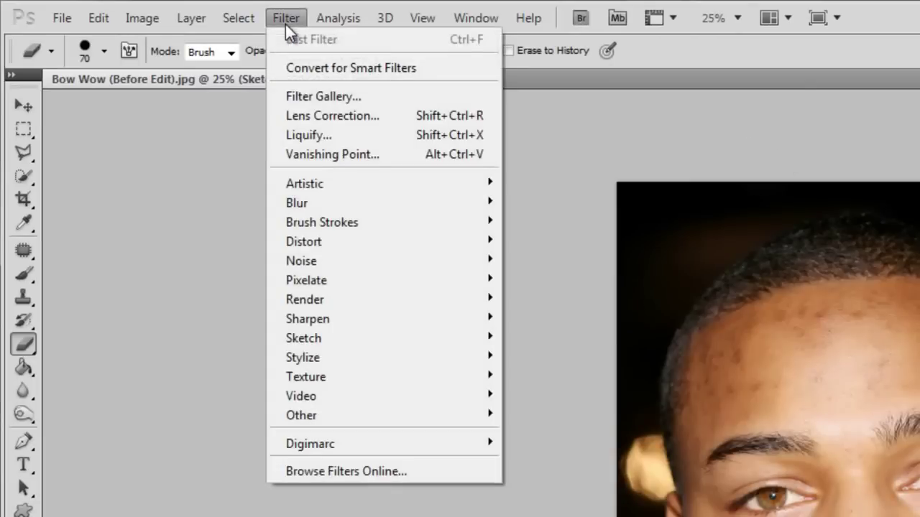
mouse_move(245, 273)
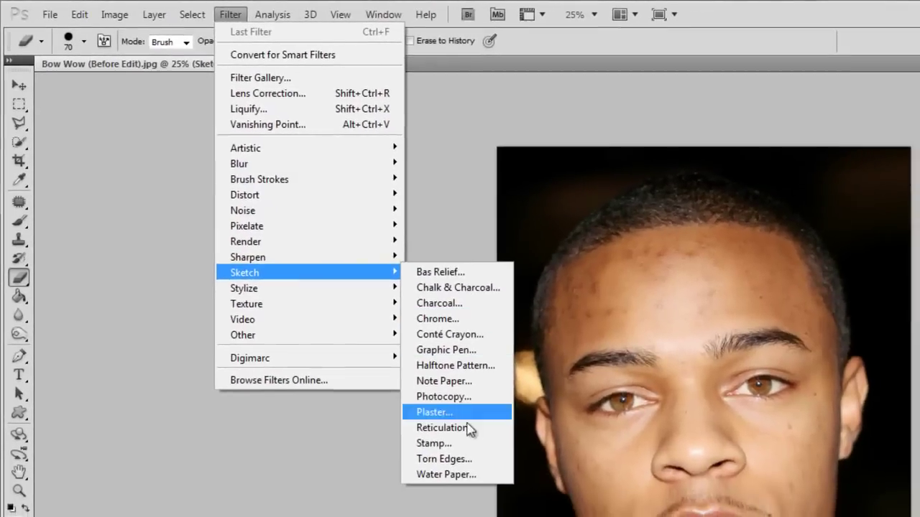
left_click(435, 444)
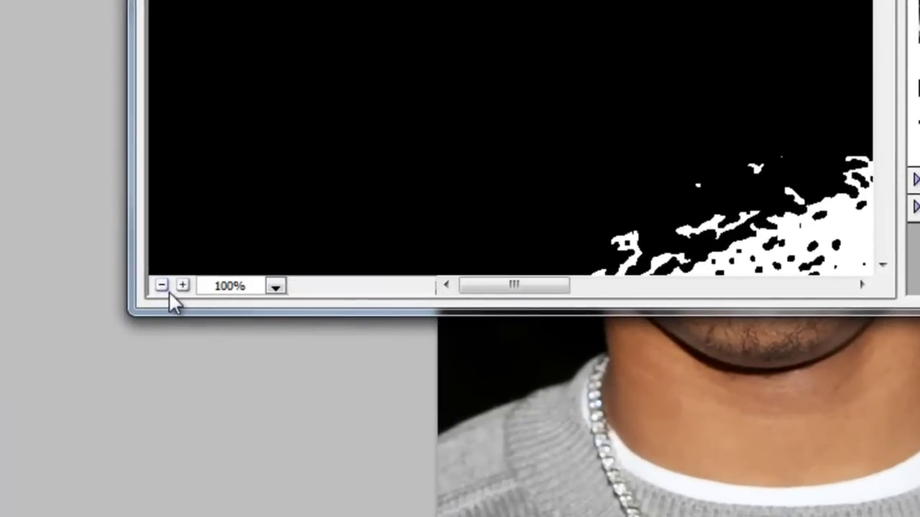
left_click(162, 286)
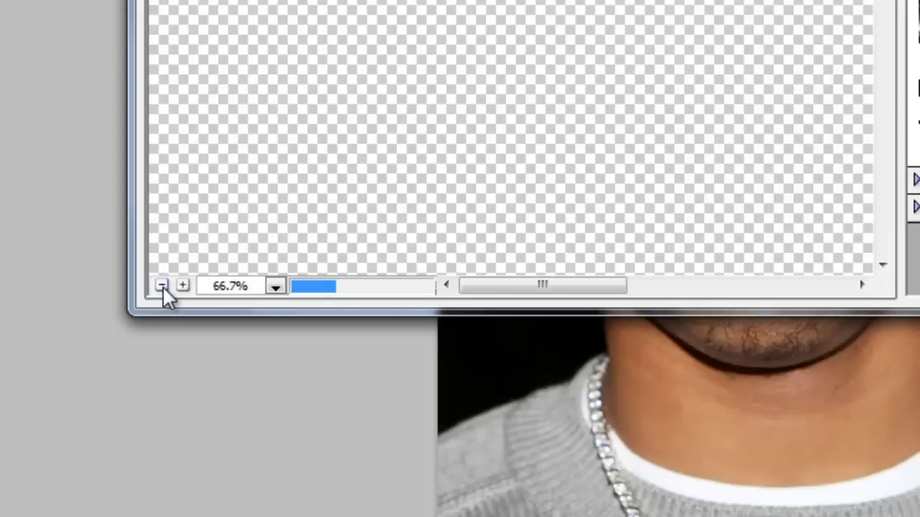
left_click(162, 285)
left_click(162, 285)
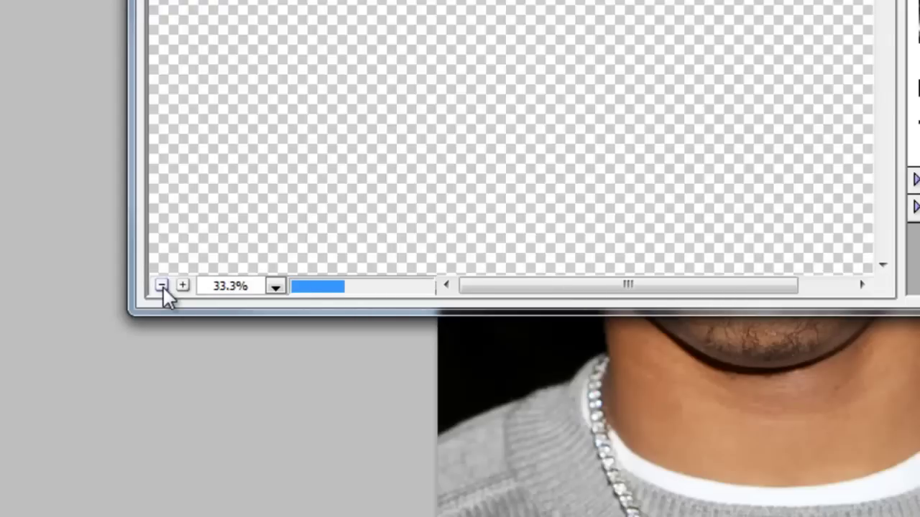
left_click(162, 285)
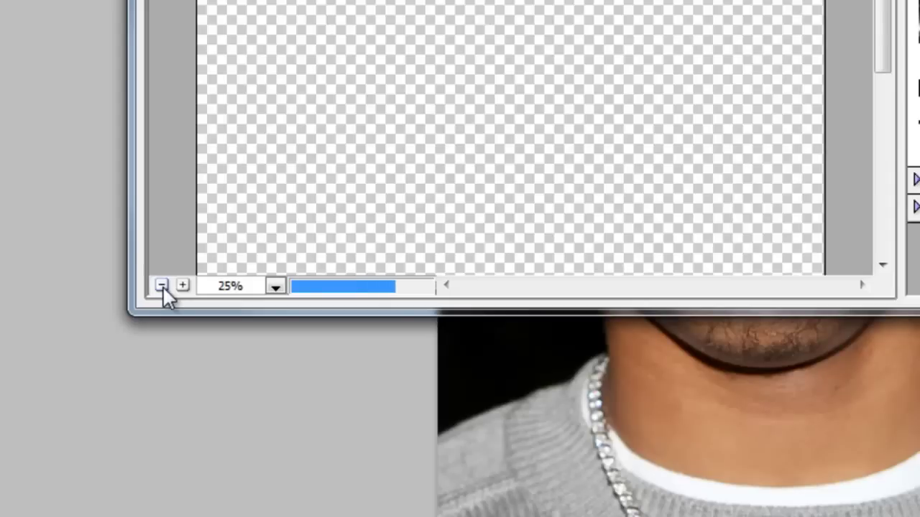
left_click(162, 285)
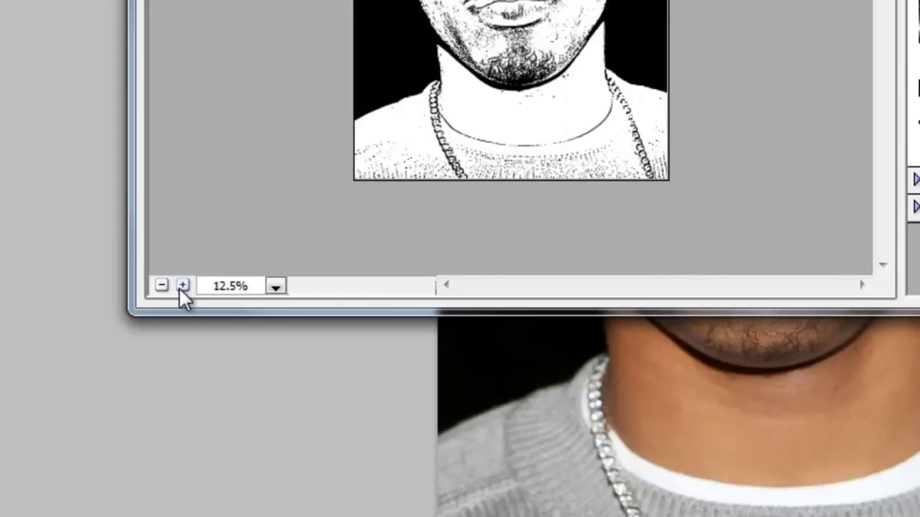
left_click(183, 286)
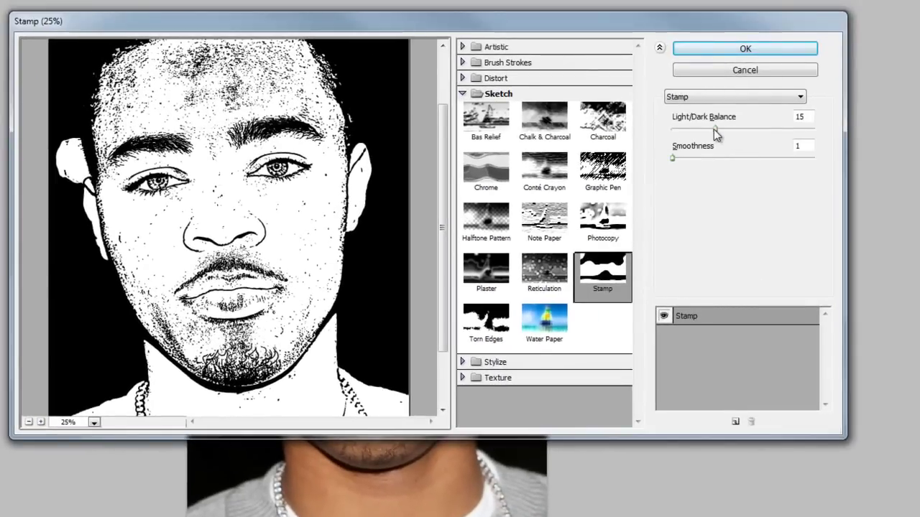
Set Stamp Light/Dark Balance to 14 and Smoothness to 2, then apply.
left_click_drag(715, 131, 708, 130)
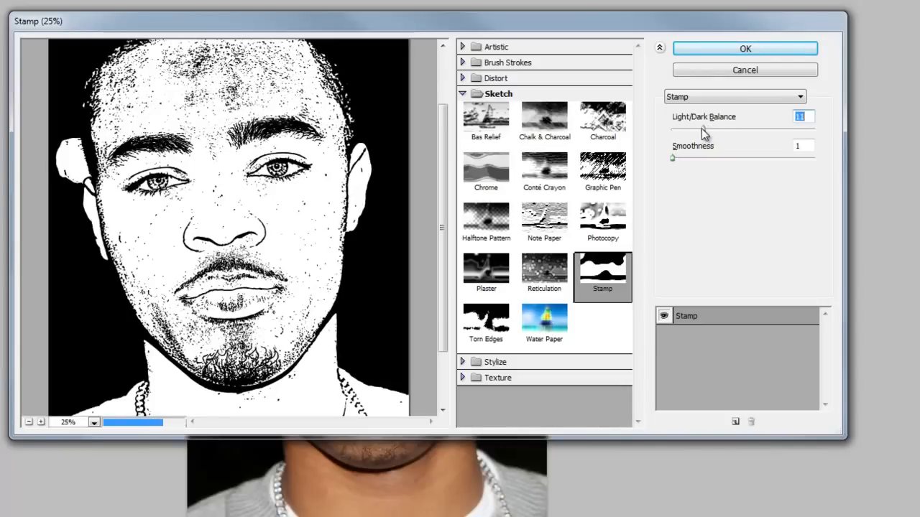
mouse_move(701, 130)
left_mouse_down()
mouse_move(714, 130)
mouse_move(690, 130)
mouse_move(709, 128)
left_mouse_up()
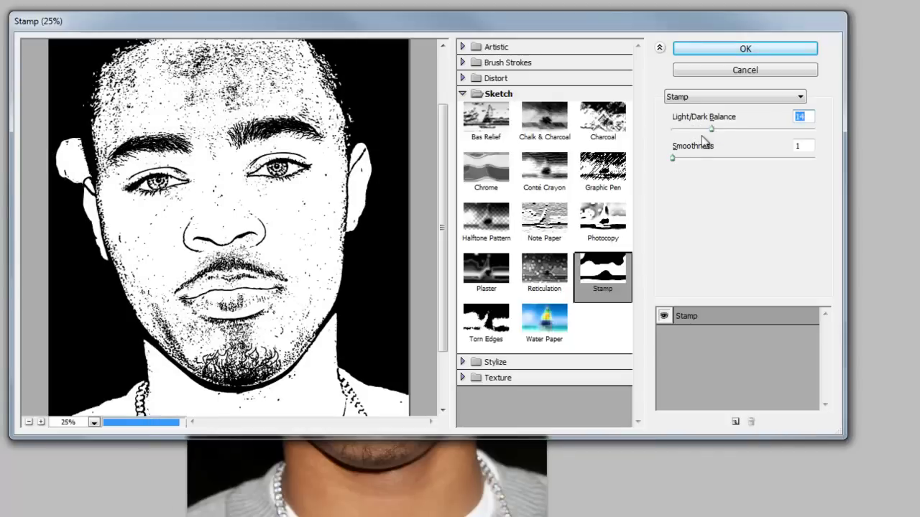
left_click_drag(682, 159, 688, 159)
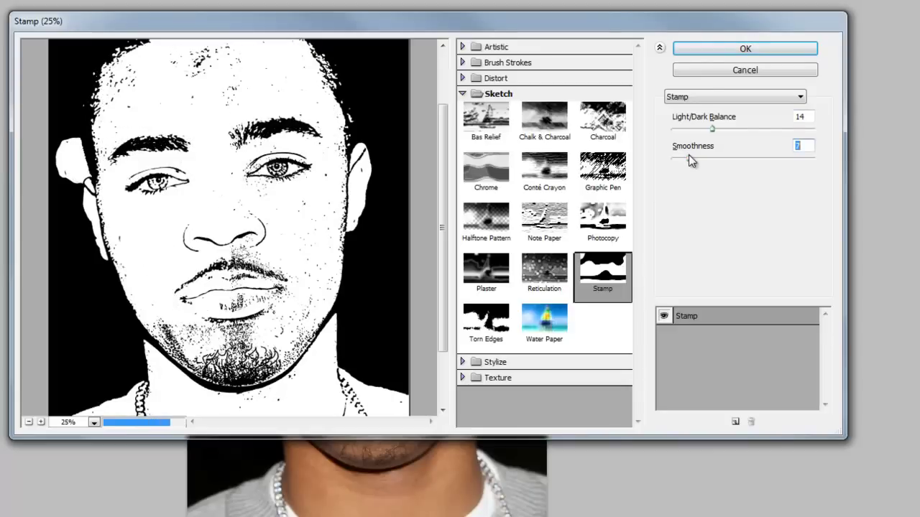
left_click_drag(689, 157, 681, 156)
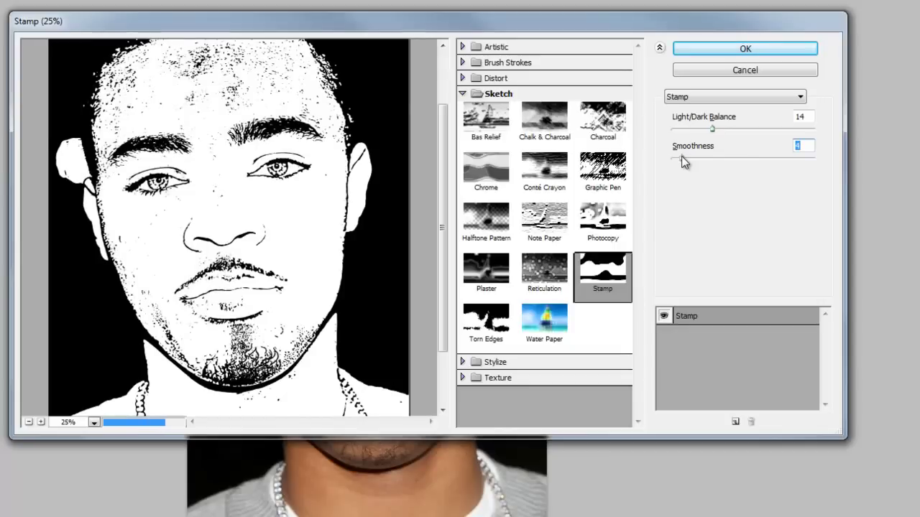
left_click_drag(684, 156, 676, 159)
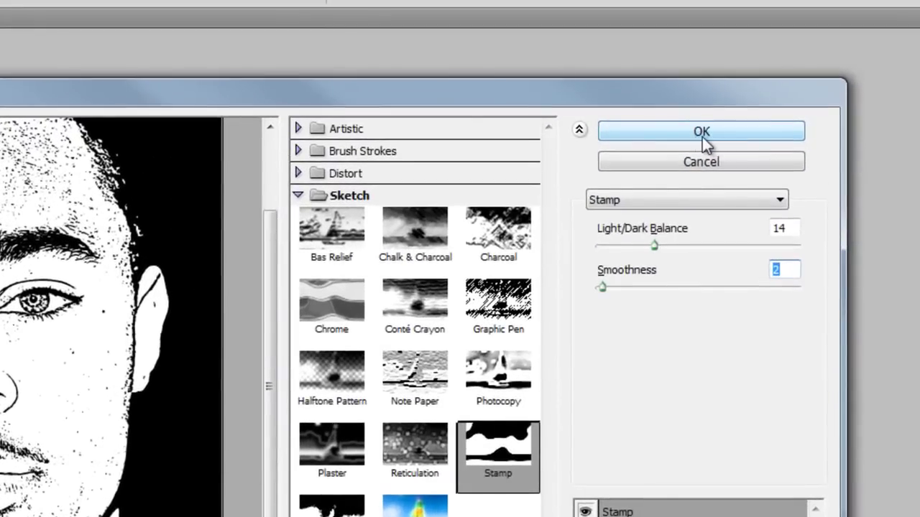
left_click(703, 133)
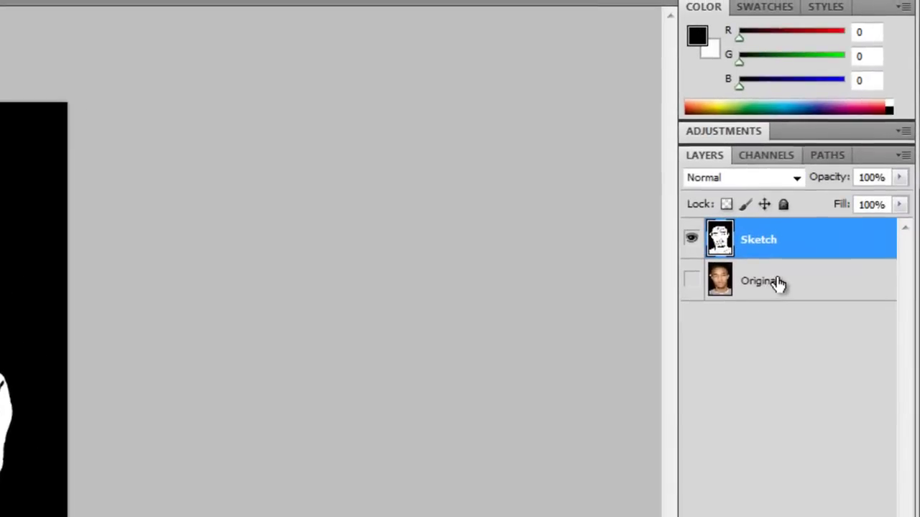
Reveal the Original photo, hide Sketch, and sample a skin tone with the Eyedropper.
left_click(780, 281)
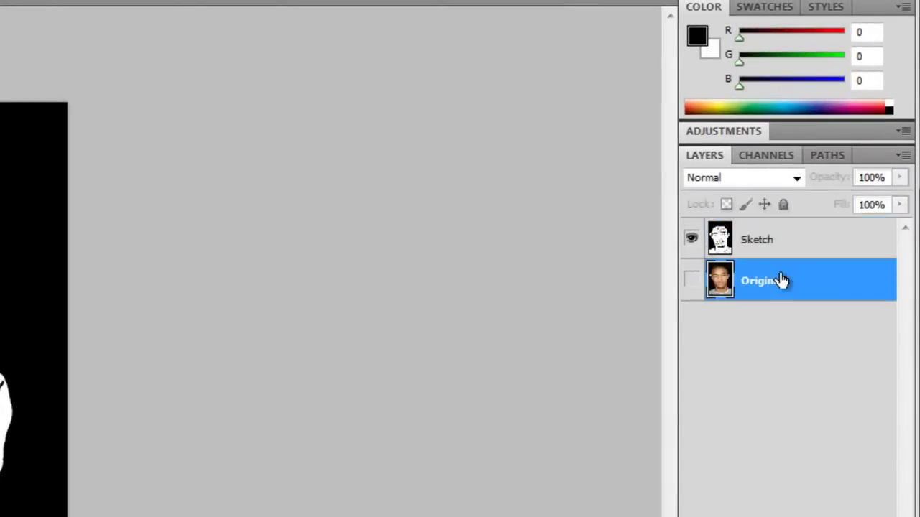
left_click(691, 280)
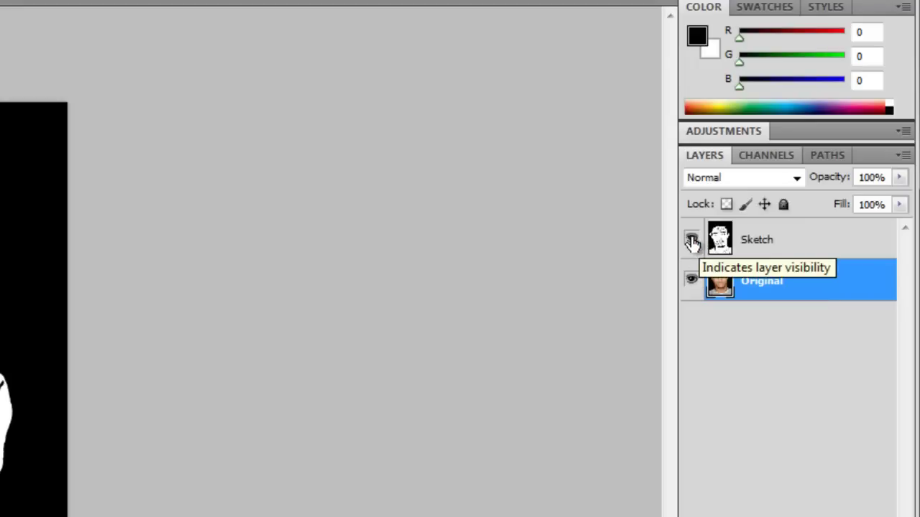
left_click(691, 242)
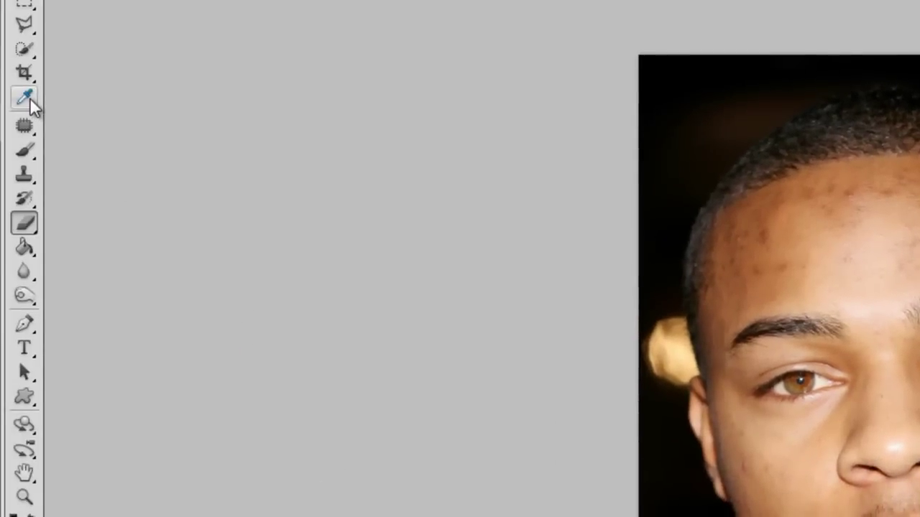
left_click(30, 97)
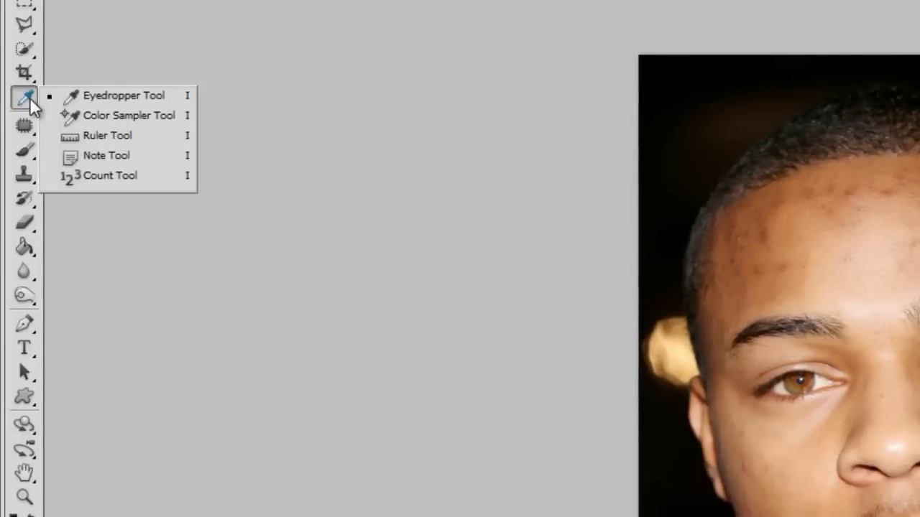
left_click(95, 104)
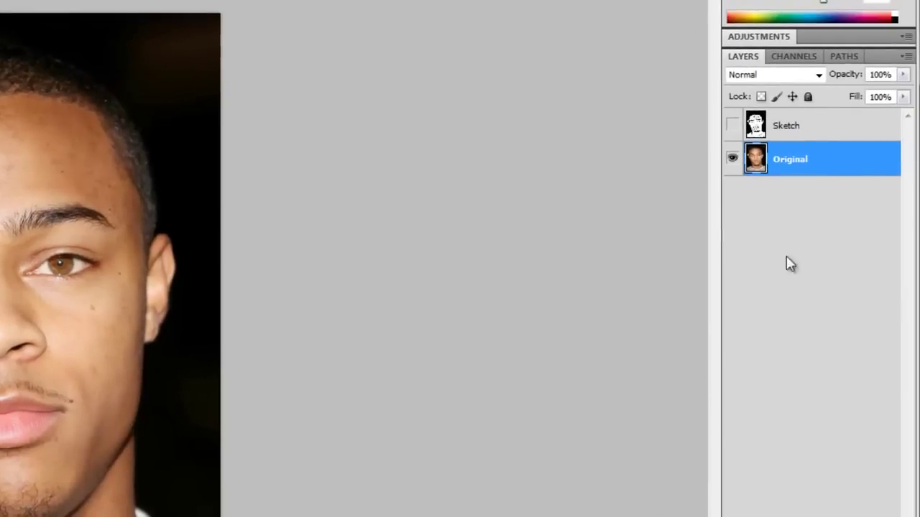
Hide Original and make the Sketch layer visible and active again.
left_click(730, 159)
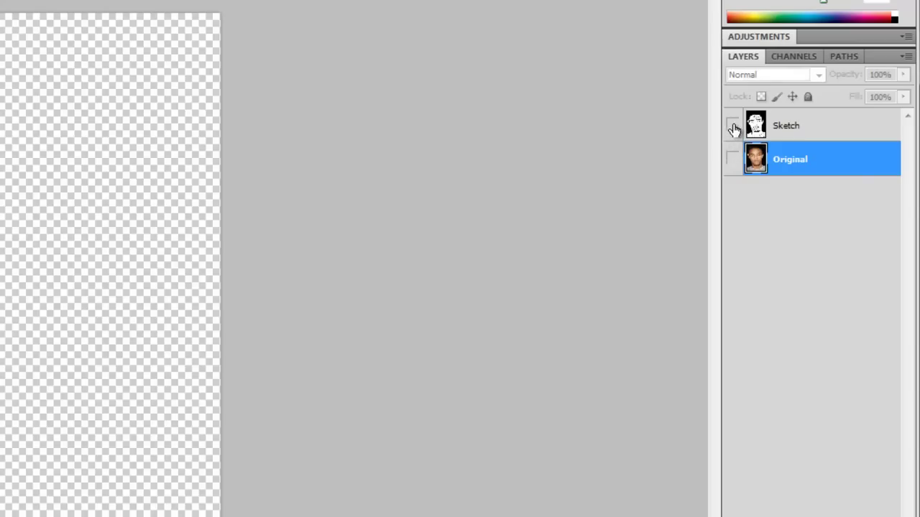
left_click(732, 126)
left_click(781, 131)
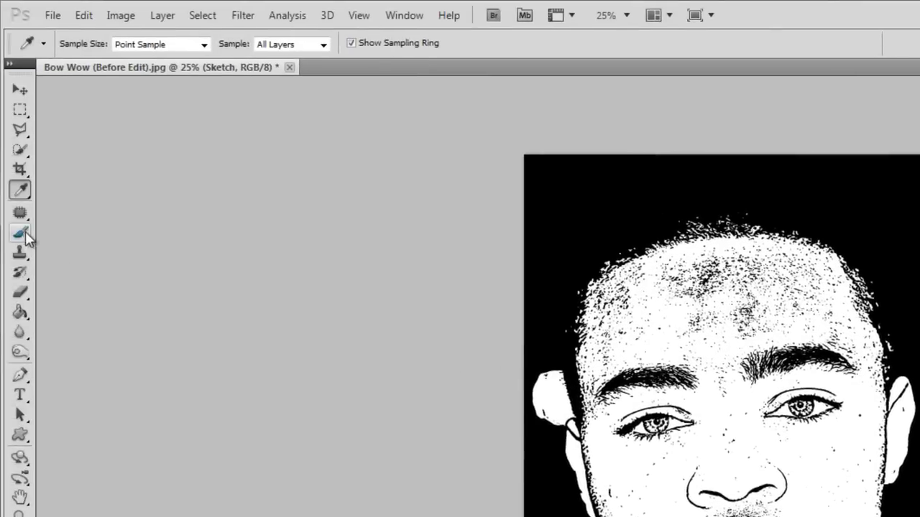
Choose the Brush Tool with the 300 px soft round preset at 0% hardness.
left_click(21, 237)
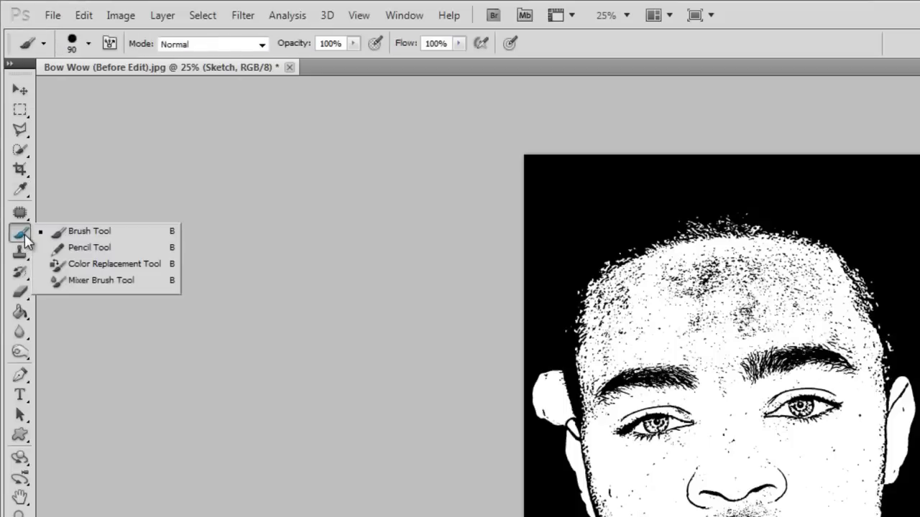
left_click(79, 232)
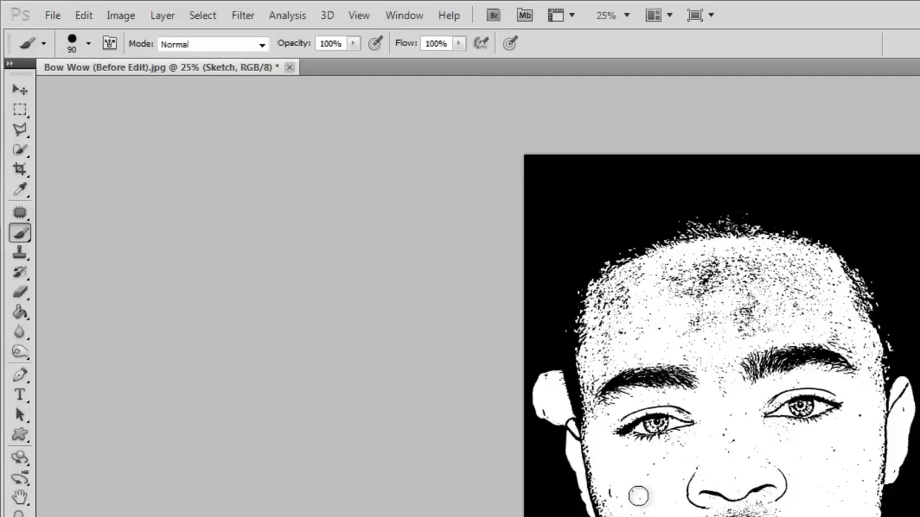
left_click(88, 45)
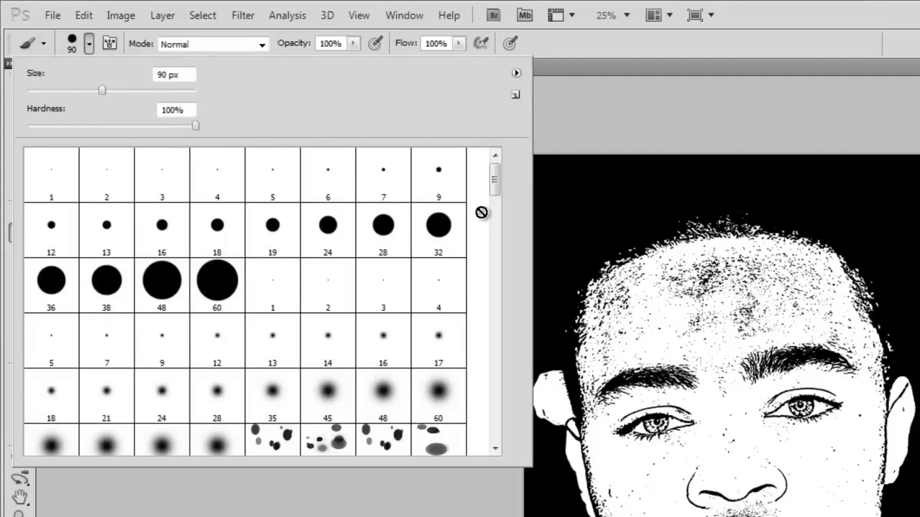
left_click_drag(497, 185, 498, 207)
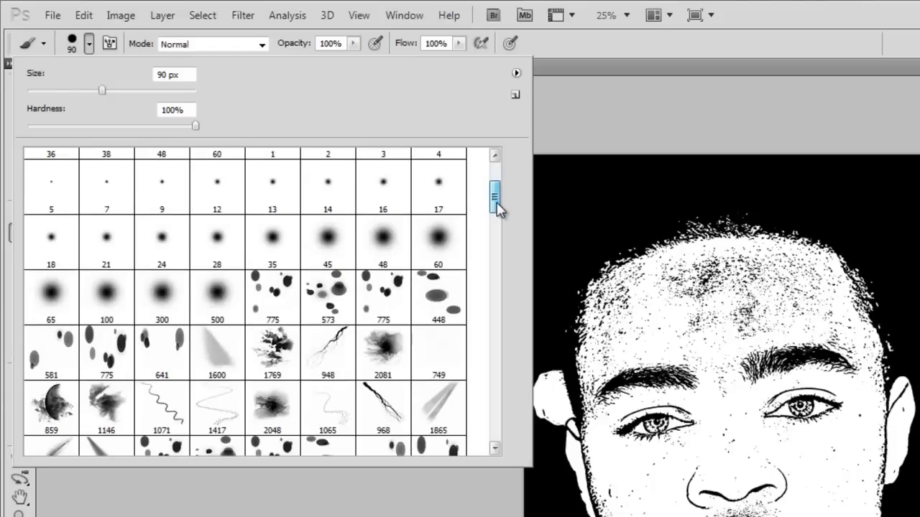
left_click(163, 303)
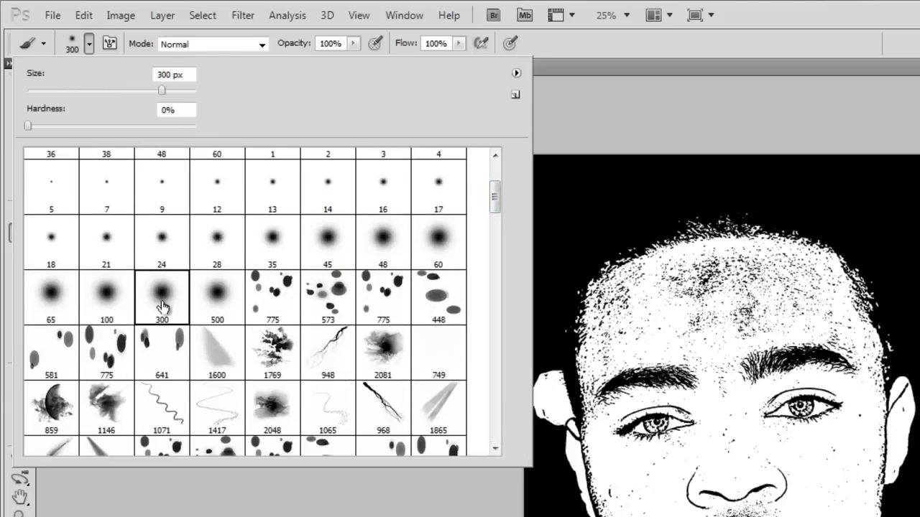
left_click(641, 47)
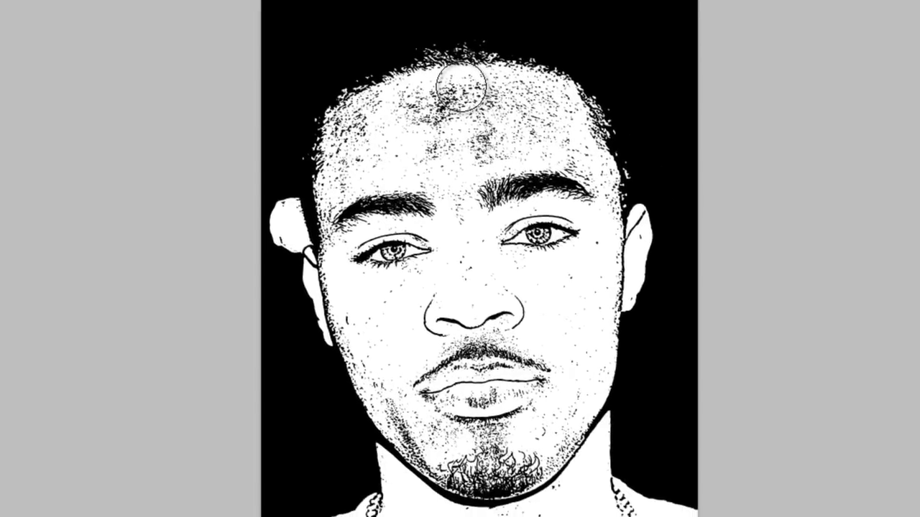
Zoom in on the face and paint skin tone across the upper forehead.
key("ctrl+plus")
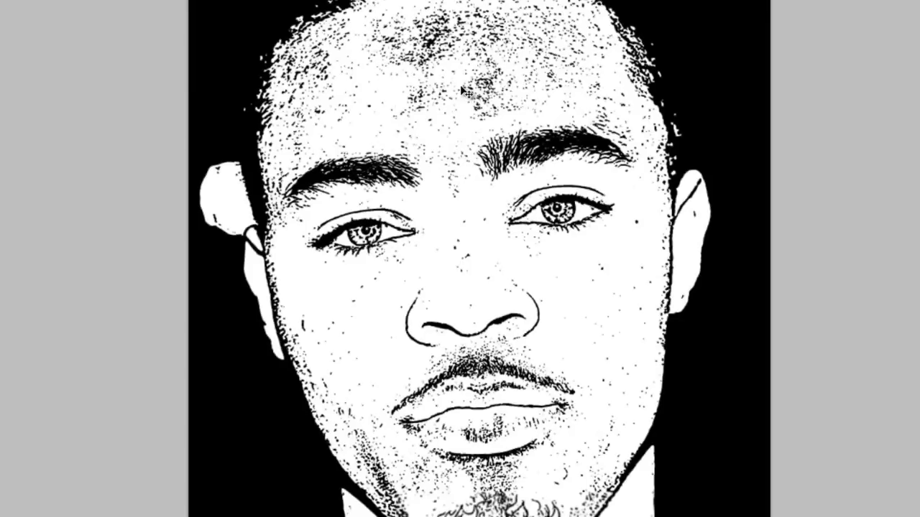
key("ctrl+plus")
key("e")
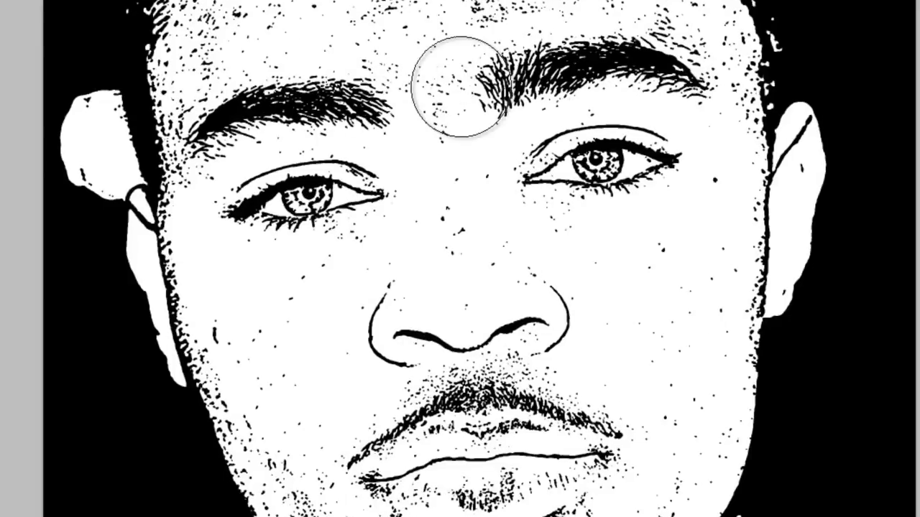
scroll(493, 126, "up", 2)
scroll(493, 126, "up", 2)
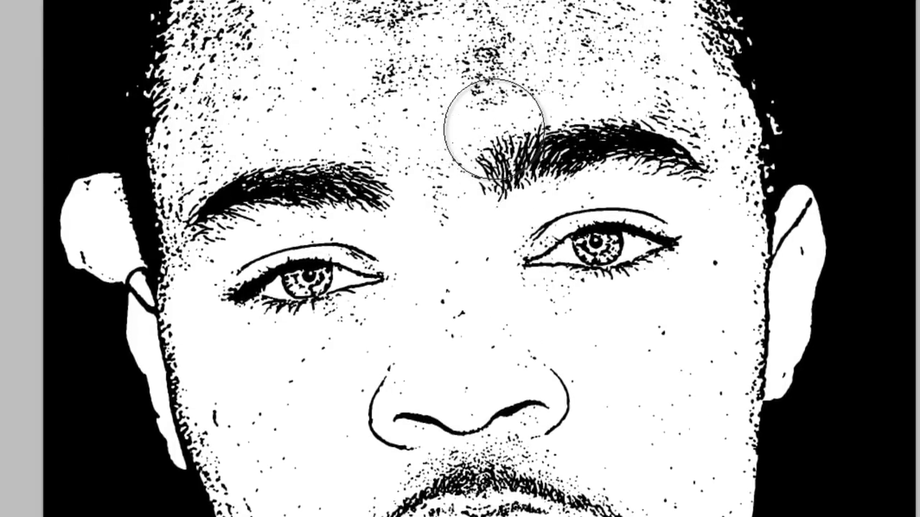
scroll(493, 127, "up", 1)
key("bracketright")
key("bracketright")
key("bracketright")
left_click_drag(406, 67, 536, 37)
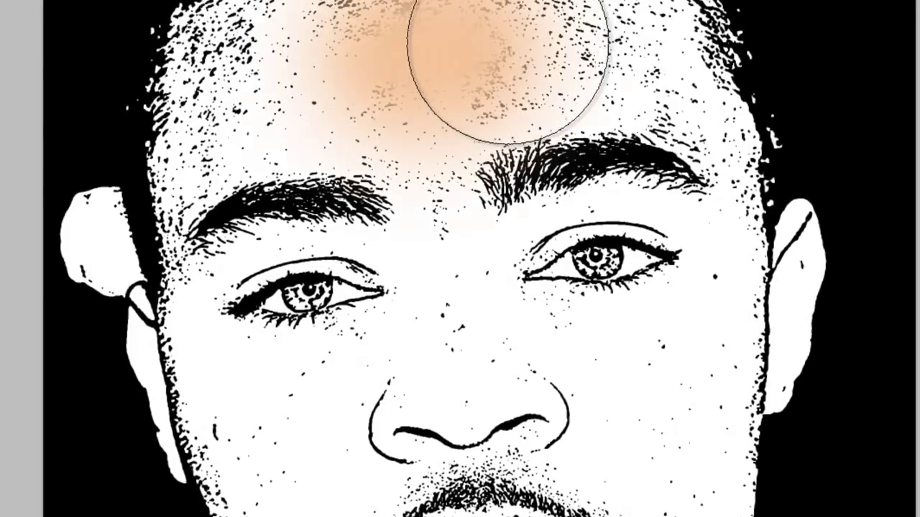
Paint skin tone over the upper forehead, right hairline and neck.
mouse_move(550, 44)
left_mouse_down()
mouse_move(498, 42)
mouse_move(425, 68)
mouse_move(294, 66)
mouse_move(263, 78)
mouse_move(263, 66)
mouse_move(308, 78)
mouse_move(411, 62)
mouse_move(415, 43)
left_mouse_up()
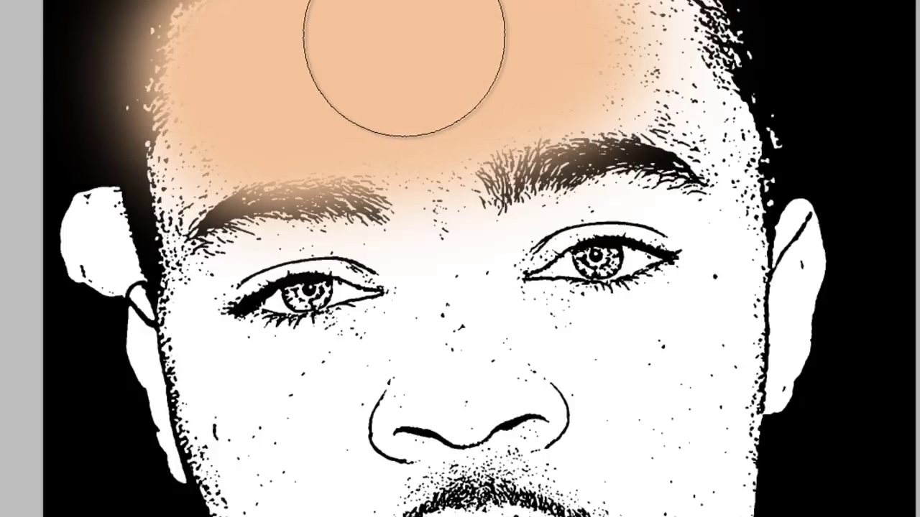
mouse_move(478, 28)
left_mouse_down()
mouse_move(539, 43)
mouse_move(558, 17)
mouse_move(593, 29)
mouse_move(718, 144)
mouse_move(719, 514)
left_mouse_up()
key("bracketleft")
key("bracketleft")
key("bracketleft")
scroll(644, 423, "down", 2)
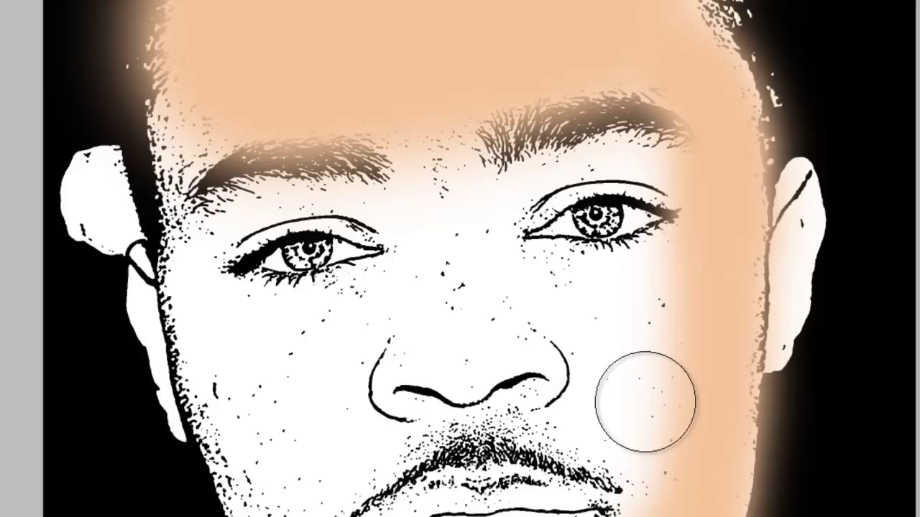
scroll(653, 401, "down", 3)
scroll(644, 467, "down", 1)
mouse_move(636, 472)
left_mouse_down()
mouse_move(657, 455)
mouse_move(595, 503)
mouse_move(503, 513)
left_mouse_up()
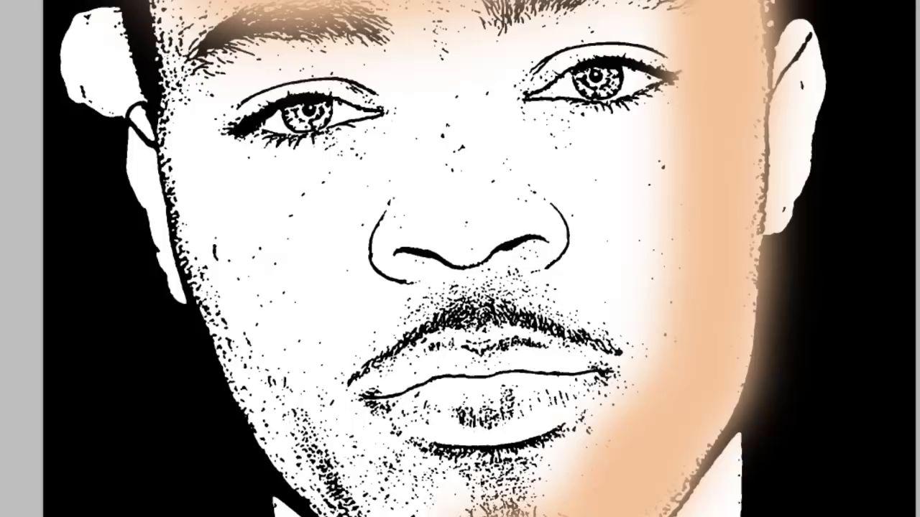
Cover the chin, between the brows, the right ear and left cheek and jaw with skin tone.
mouse_move(467, 513)
left_mouse_down()
mouse_move(421, 509)
mouse_move(328, 480)
mouse_move(308, 455)
mouse_move(263, 309)
left_mouse_up()
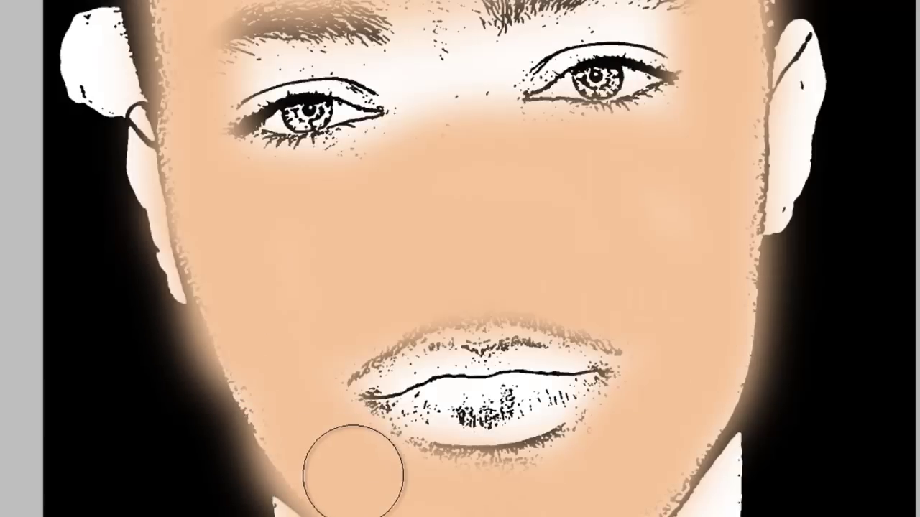
mouse_move(368, 154)
left_mouse_down()
mouse_move(369, 171)
mouse_move(422, 150)
mouse_move(416, 67)
mouse_move(369, 46)
mouse_move(261, 45)
mouse_move(230, 58)
mouse_move(287, 35)
mouse_move(511, 39)
mouse_move(646, 15)
mouse_move(534, 16)
mouse_move(507, 43)
left_mouse_up()
mouse_move(770, 113)
left_mouse_down()
mouse_move(776, 57)
mouse_move(770, 200)
mouse_move(777, 73)
mouse_move(780, 51)
mouse_move(791, 51)
left_mouse_up()
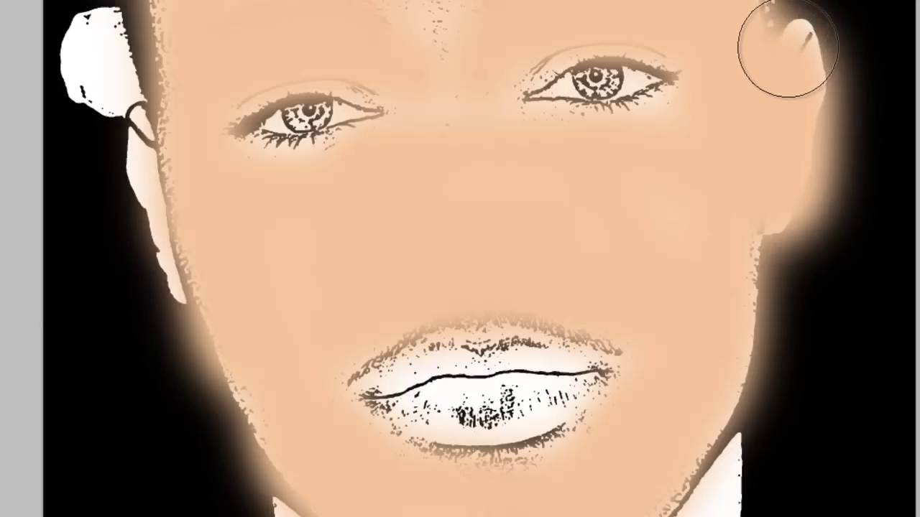
mouse_move(200, 268)
left_mouse_down()
mouse_move(170, 138)
mouse_move(172, 179)
mouse_move(160, 139)
left_mouse_up()
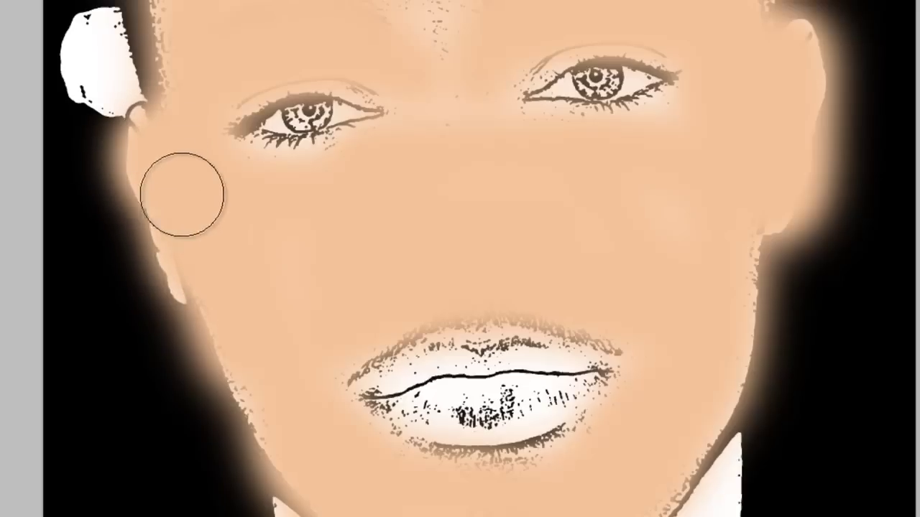
mouse_move(179, 191)
left_mouse_down()
mouse_move(148, 144)
mouse_move(159, 146)
left_mouse_up()
Zoom out to the whole face and touch up the forehead hairline with skin tone.
scroll(482, 338, "down", 1)
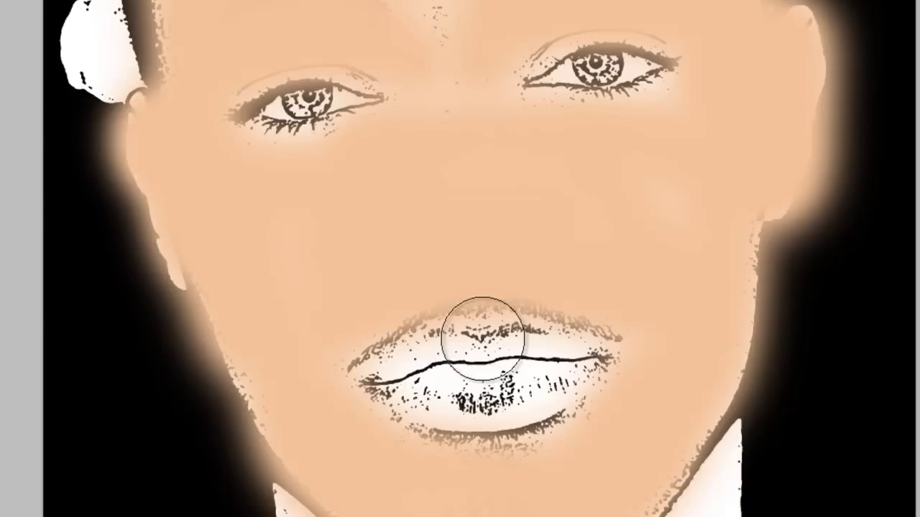
scroll(485, 328, "down", 3)
scroll(489, 343, "down", 2)
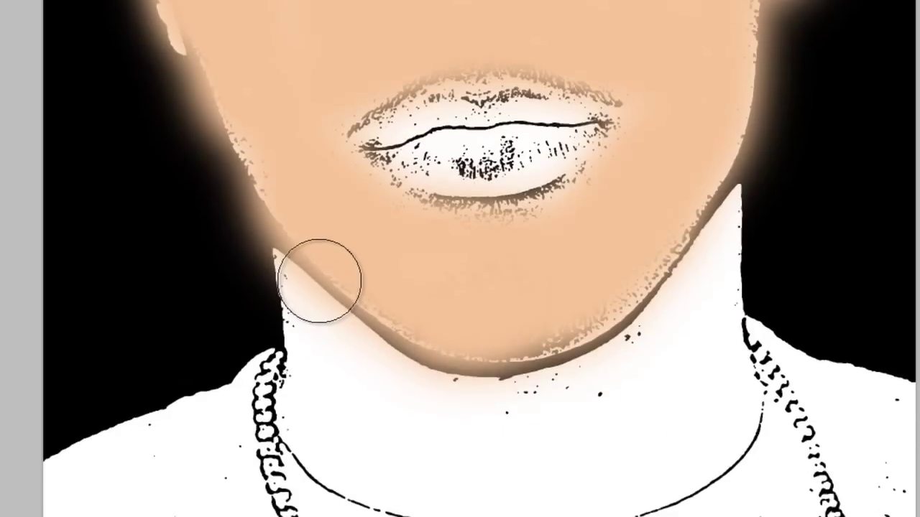
key("v")
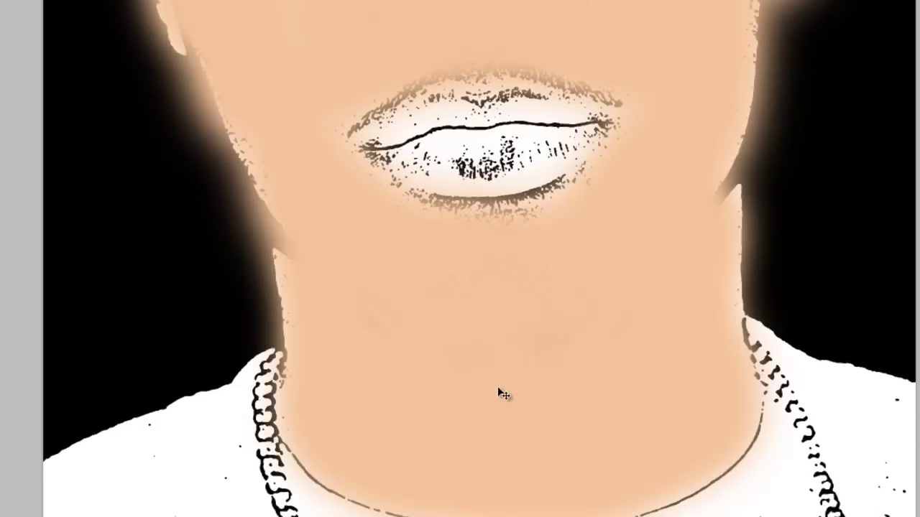
key("ctrl+minus")
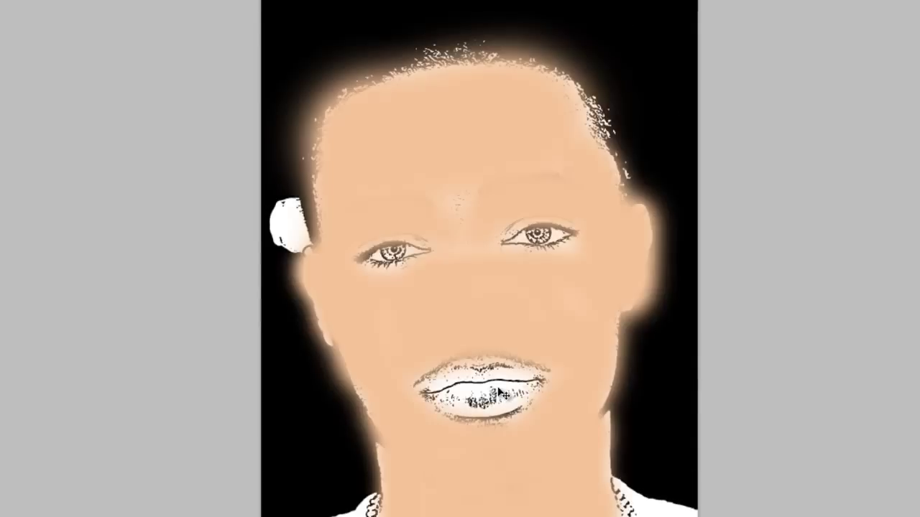
key("b")
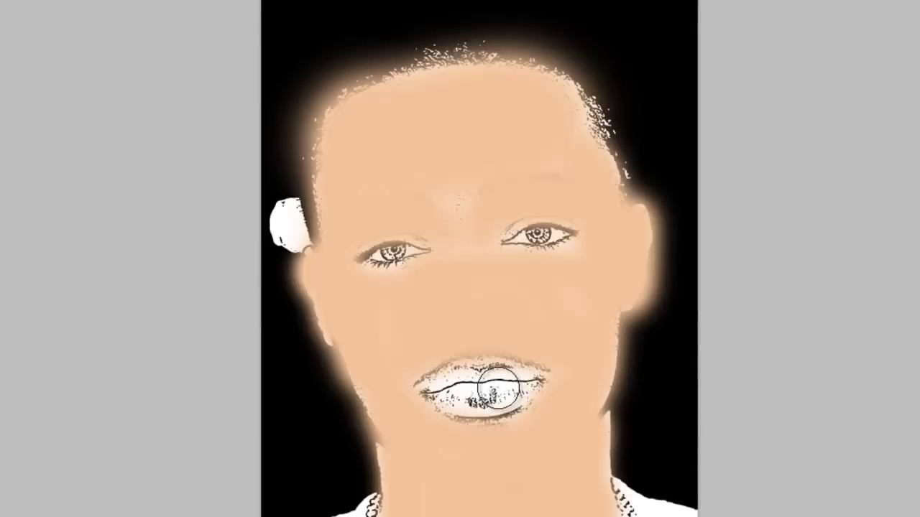
mouse_move(591, 144)
left_mouse_down()
mouse_move(596, 127)
mouse_move(575, 105)
mouse_move(534, 88)
mouse_move(532, 72)
left_mouse_up()
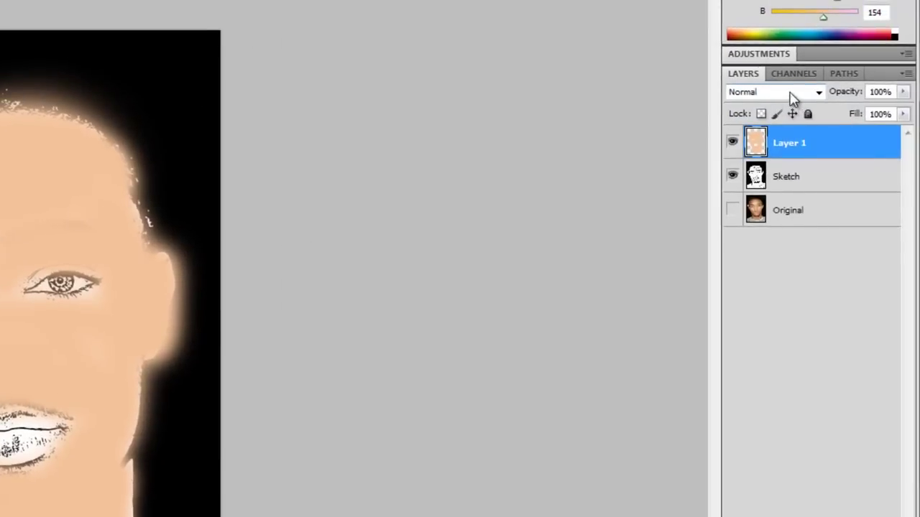
Set Layer 1's blend mode to Multiply and pick the Eraser with a 28 px hard round brush.
left_click(792, 99)
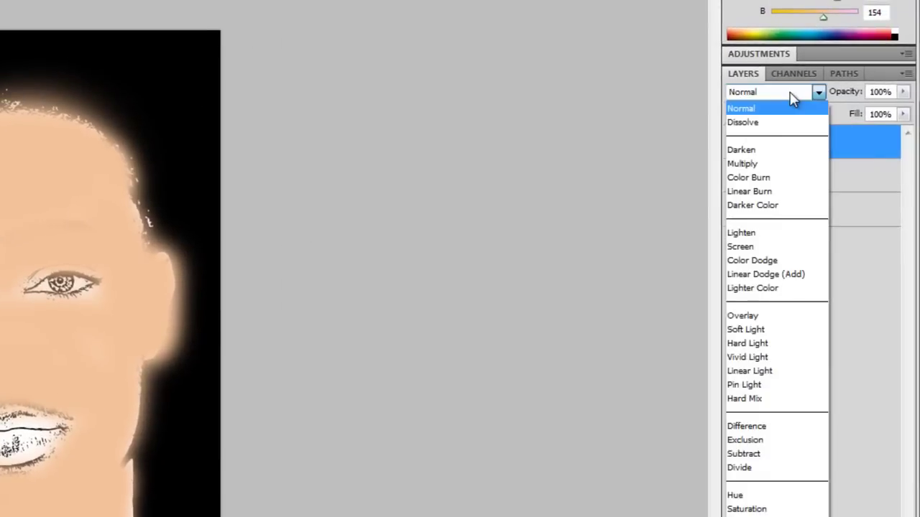
left_click(753, 166)
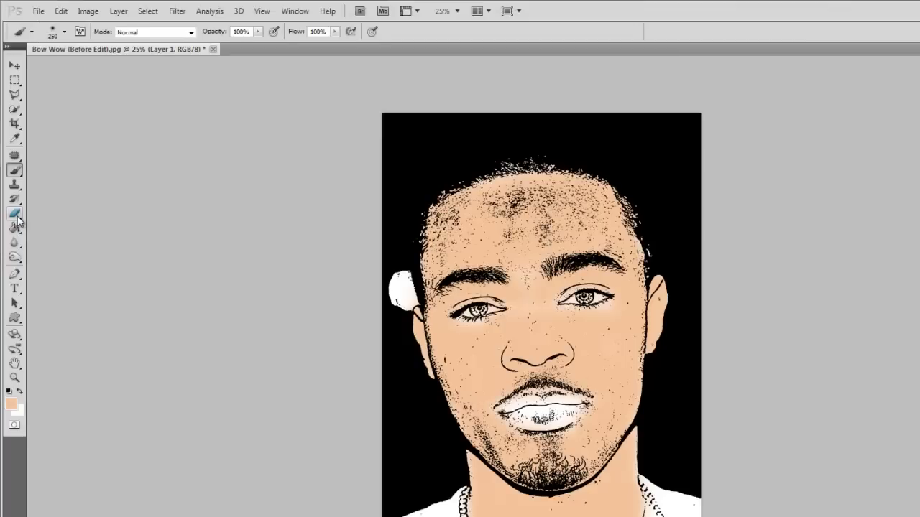
left_click(16, 214)
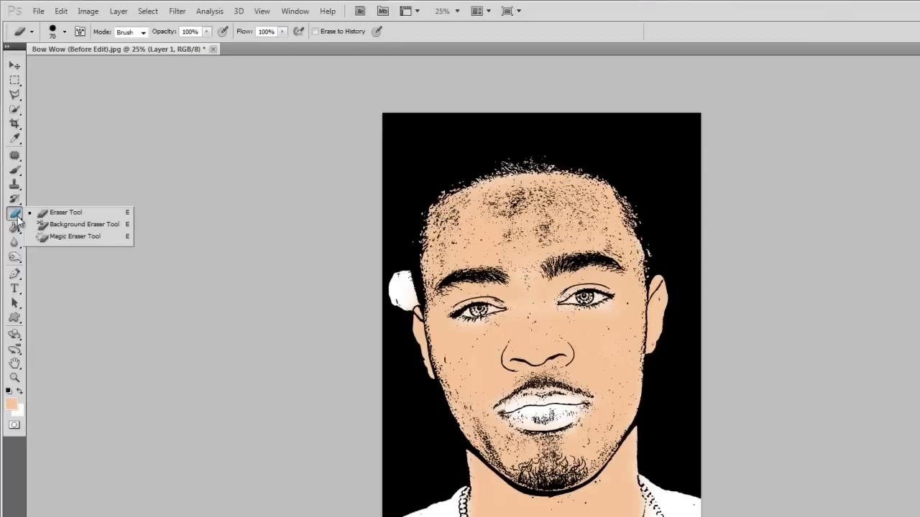
left_click(56, 215)
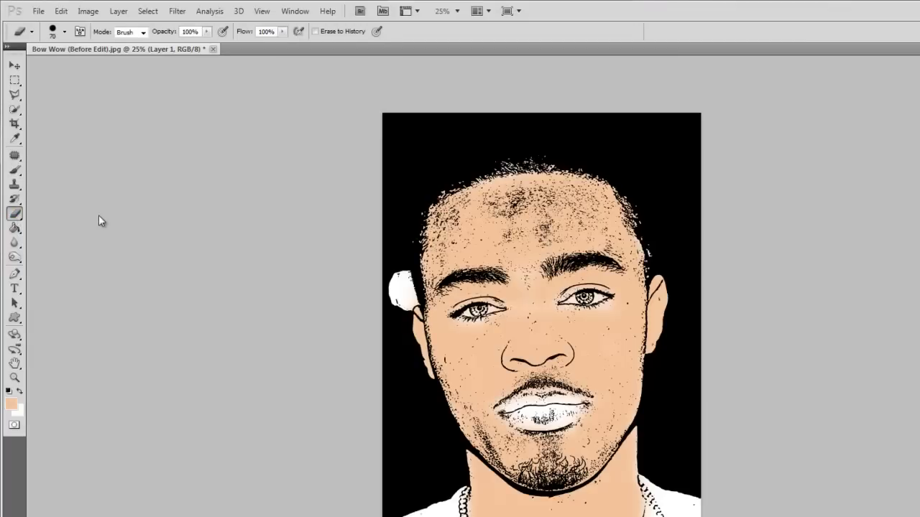
left_click(65, 33)
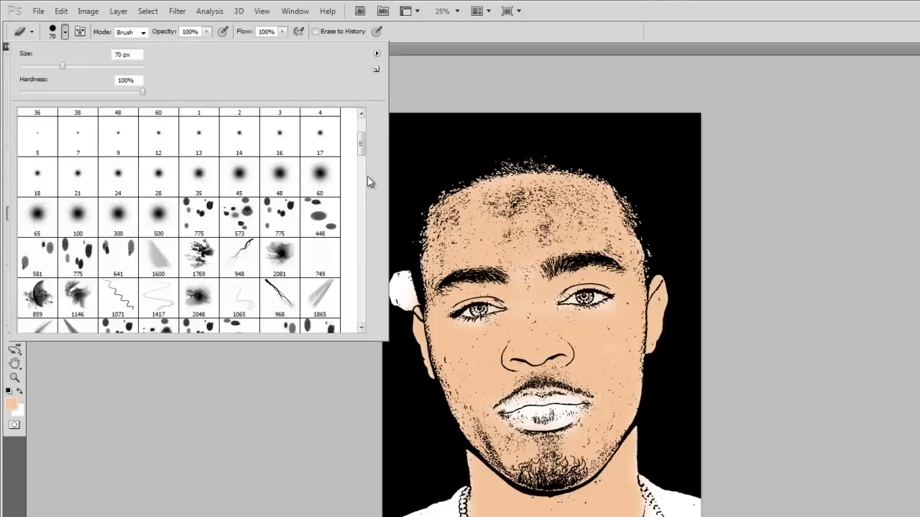
left_click_drag(361, 148, 362, 123)
left_click(281, 169)
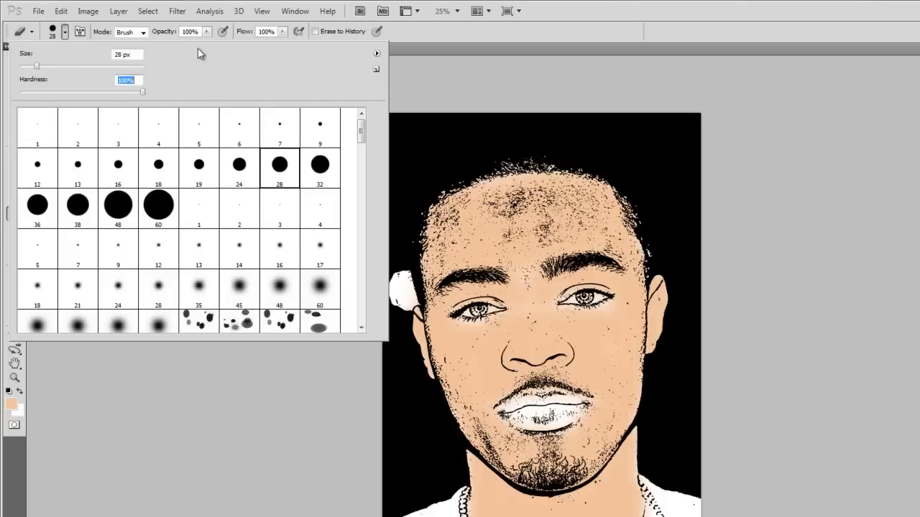
left_click(554, 32)
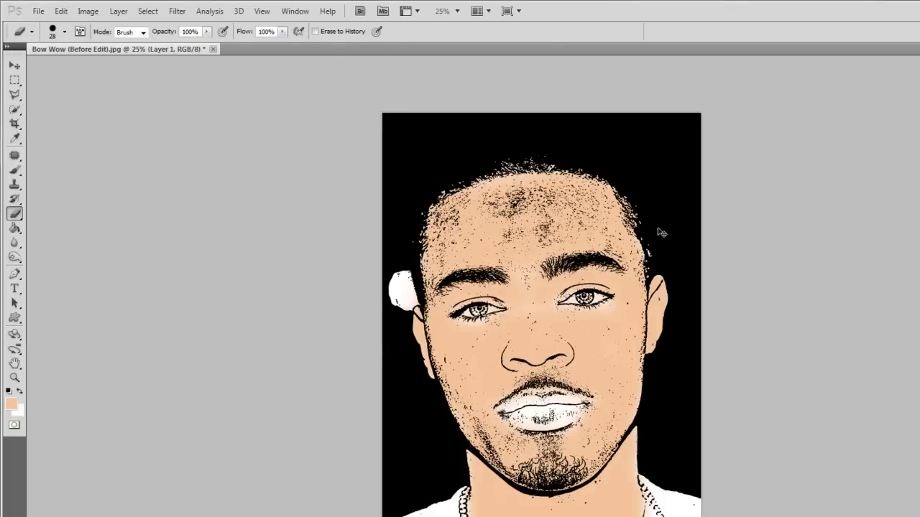
At 50% zoom, erase skin tone around the earring and both eyes, then zoom back to 33.3%.
key("ctrl+plus")
key("ctrl+plus")
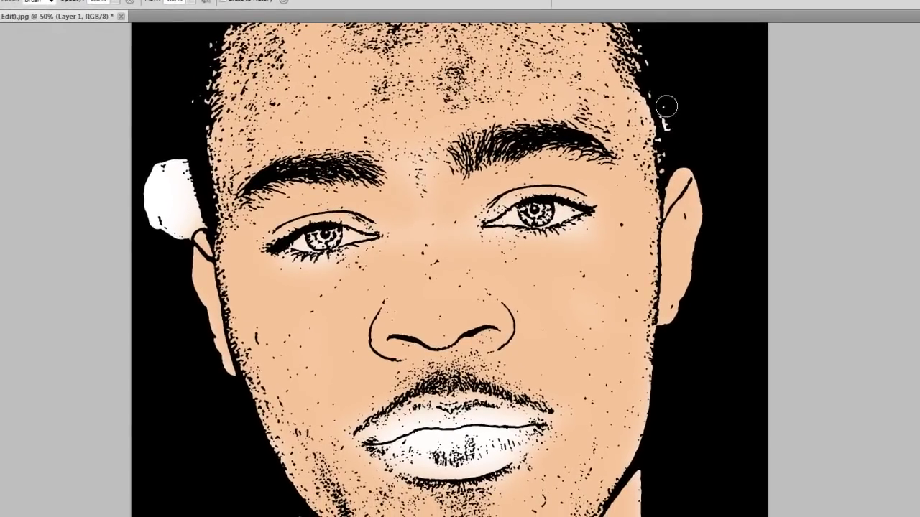
scroll(665, 89, "up", 3)
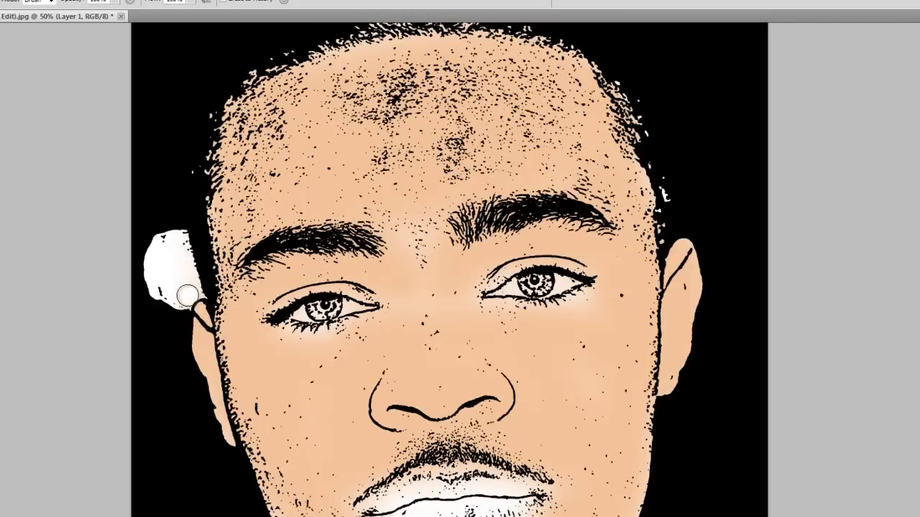
left_click_drag(180, 300, 194, 301)
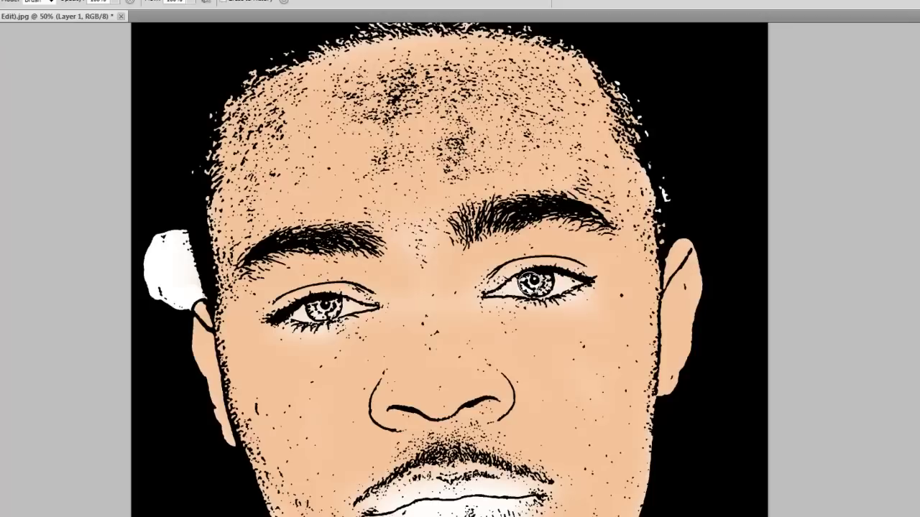
left_click_drag(533, 282, 537, 286)
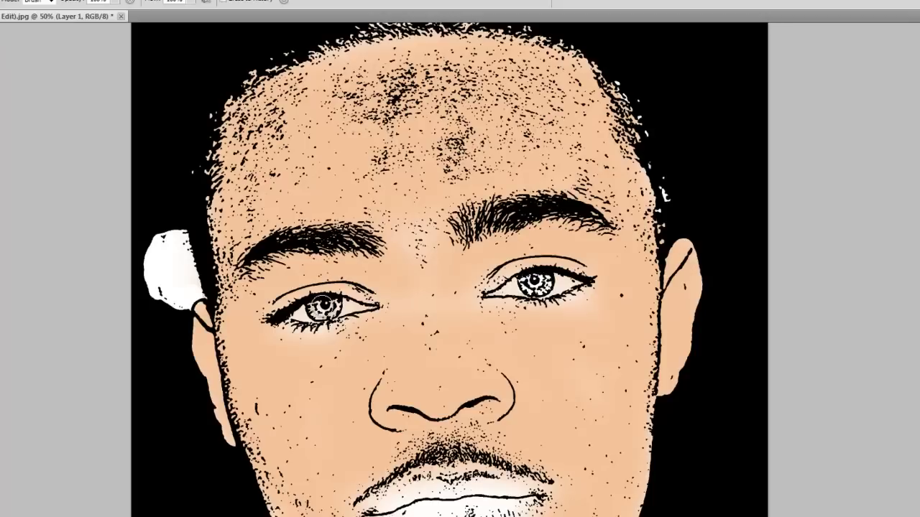
left_click_drag(323, 309, 324, 309)
scroll(524, 302, "down", 2)
scroll(529, 298, "down", 1)
scroll(669, 427, "down", 3)
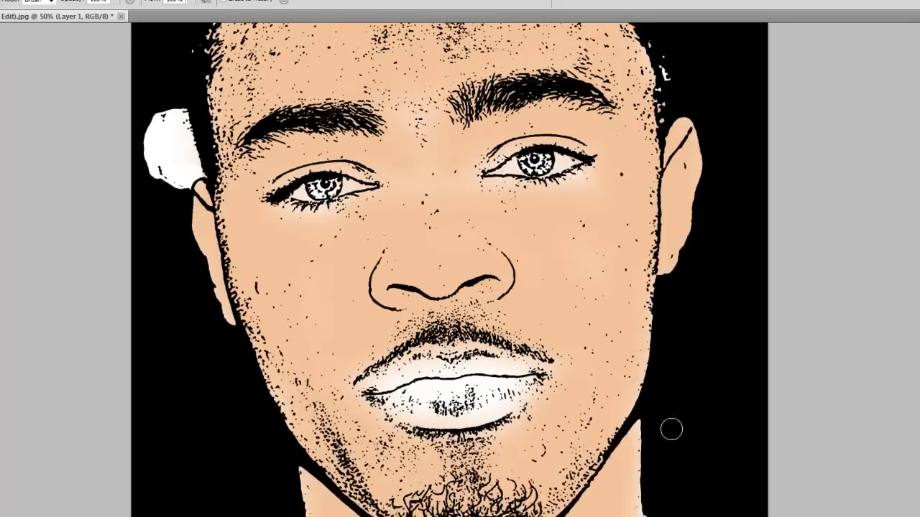
scroll(655, 466, "down", 2)
scroll(656, 462, "down", 3)
scroll(610, 476, "down", 2)
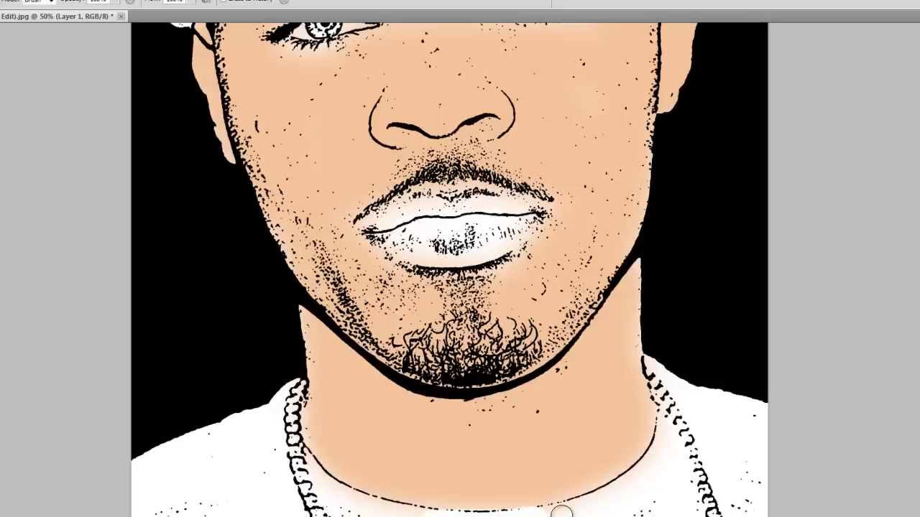
key("ctrl+minus")
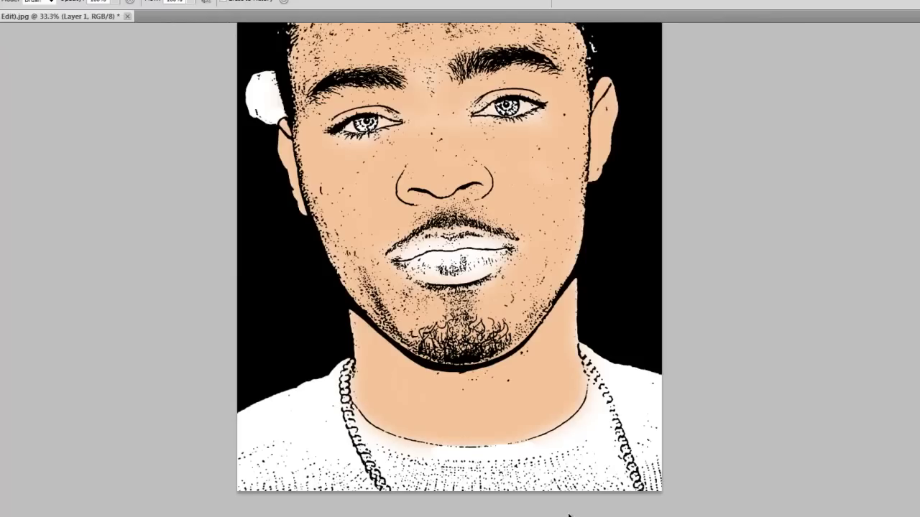
scroll(602, 462, "up", 3)
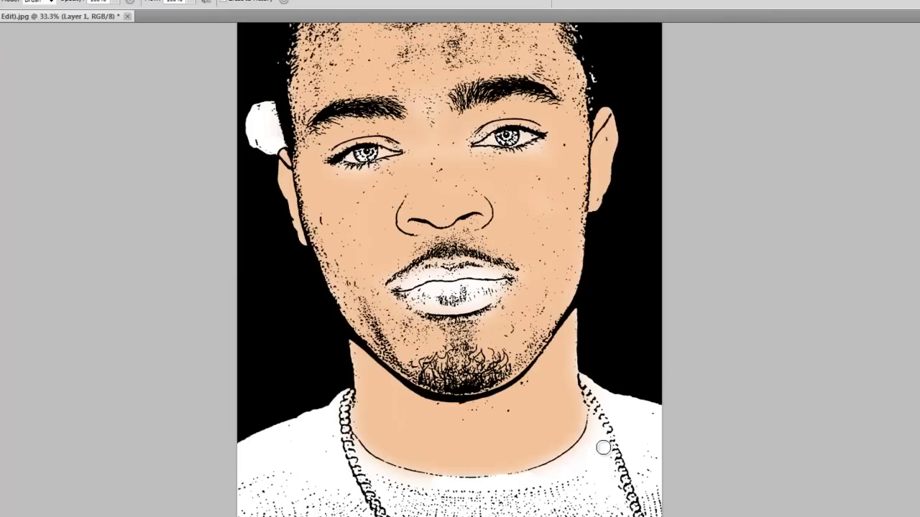
scroll(602, 456, "up", 1)
scroll(602, 453, "up", 1)
scroll(603, 448, "up", 1)
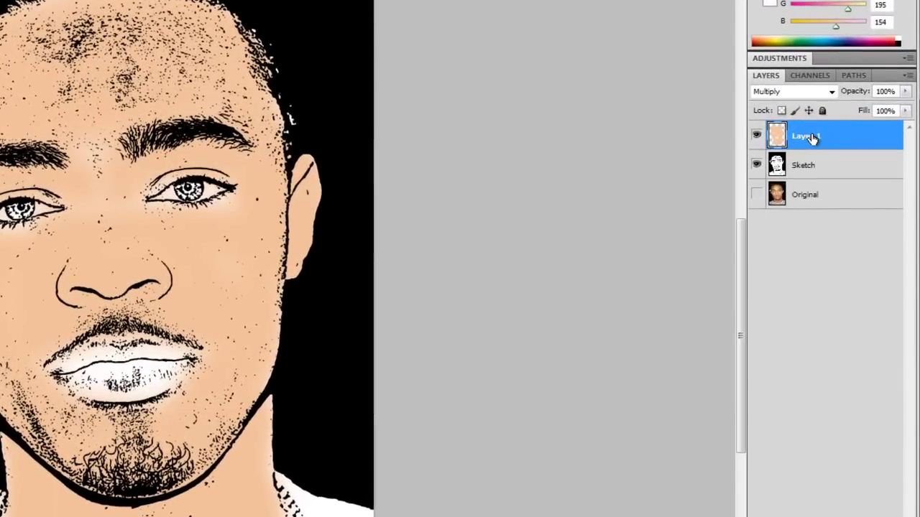
Merge the skin-tone Layer 1 down into Sketch and add a new empty layer above it.
right_click(811, 138)
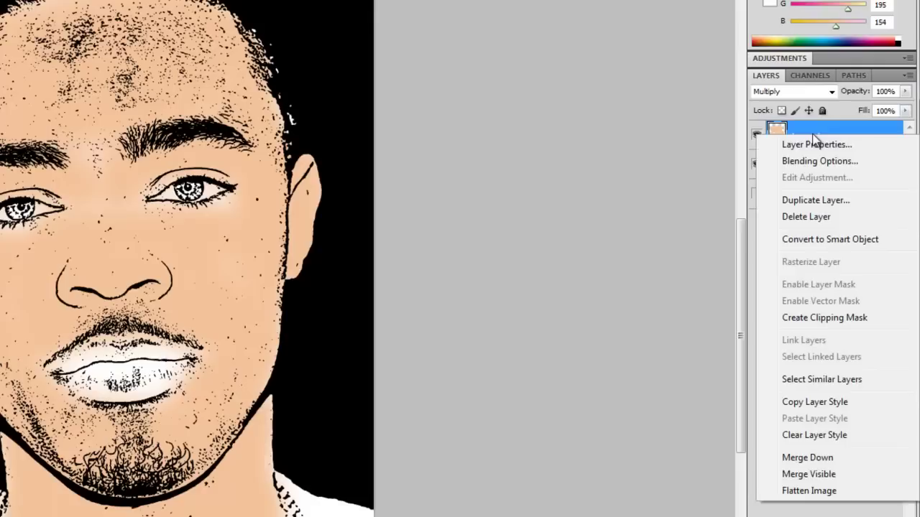
left_click(807, 460)
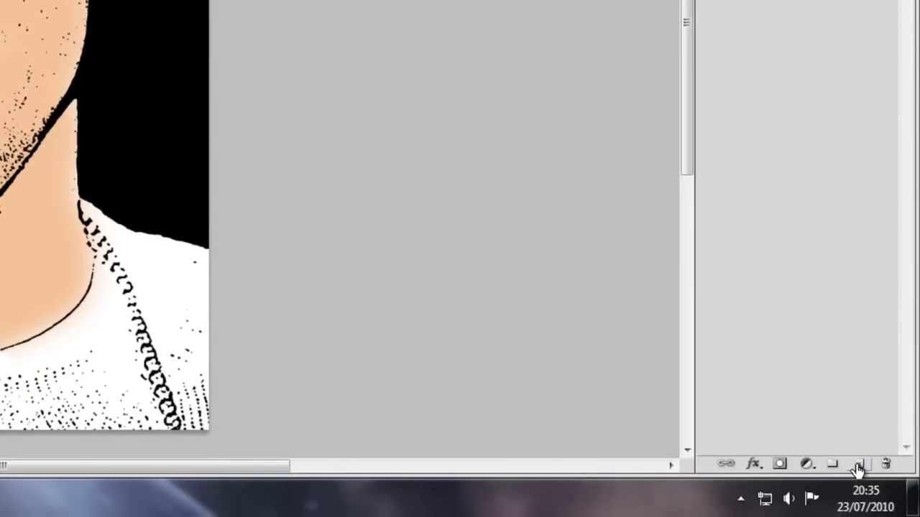
left_click(860, 465)
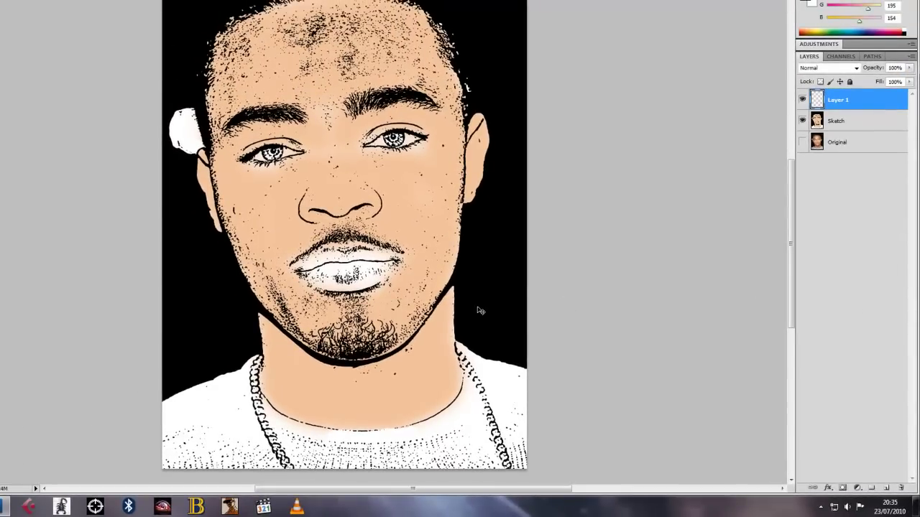
key("ctrl+plus")
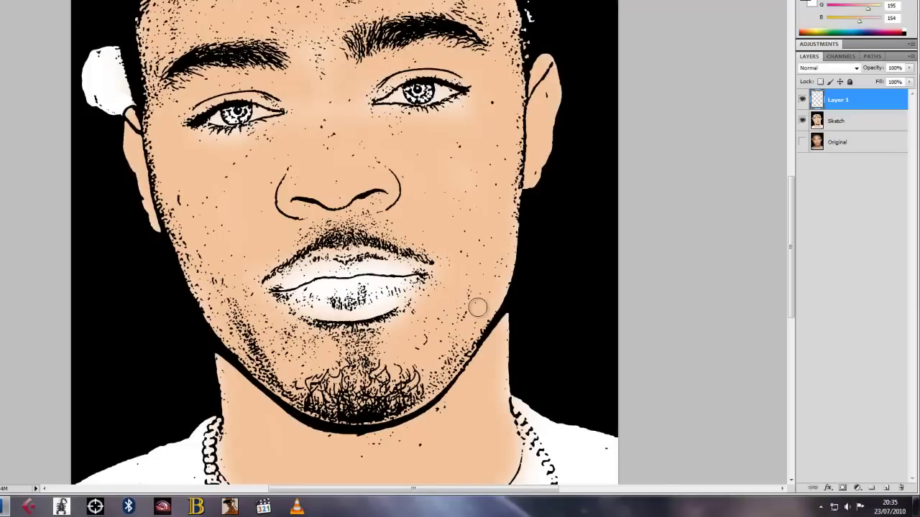
Show the Original photo over the hidden Sketch and sample the lip colour (R 199, G 115, B 91).
left_click(845, 147)
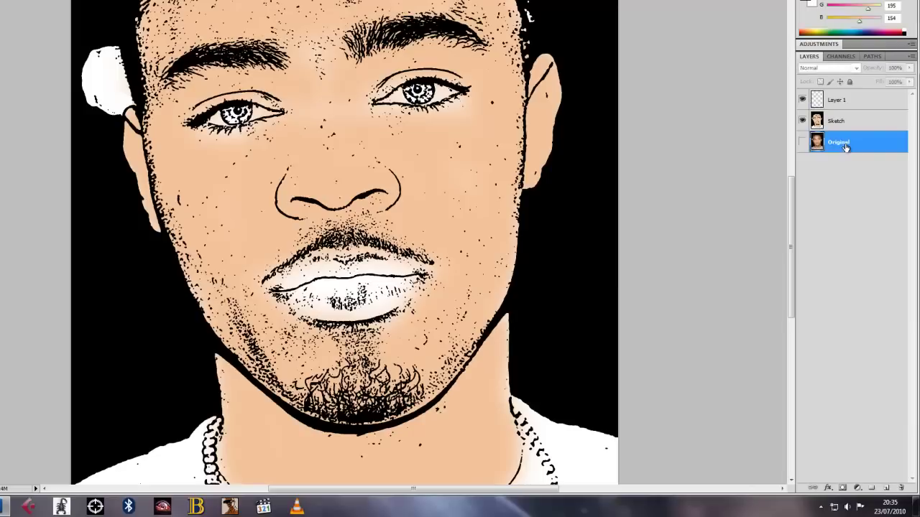
left_click(804, 143)
left_click(803, 121)
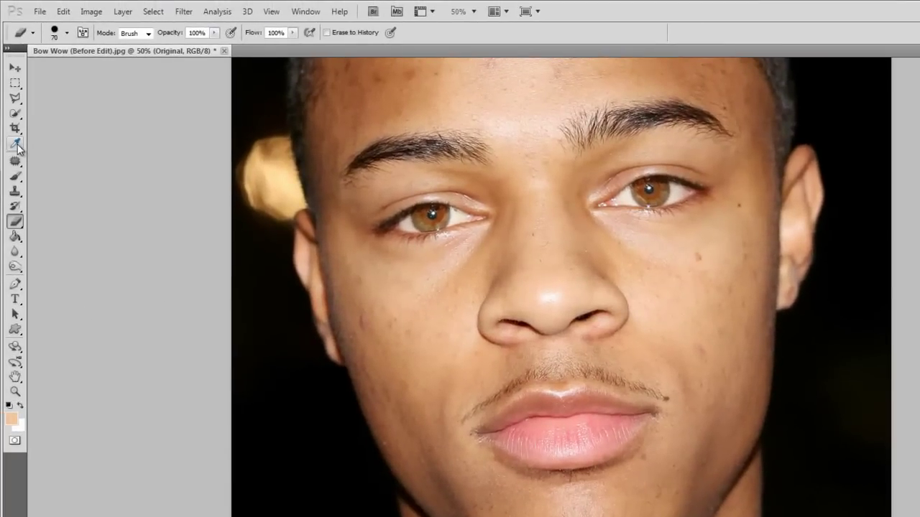
left_click(18, 146)
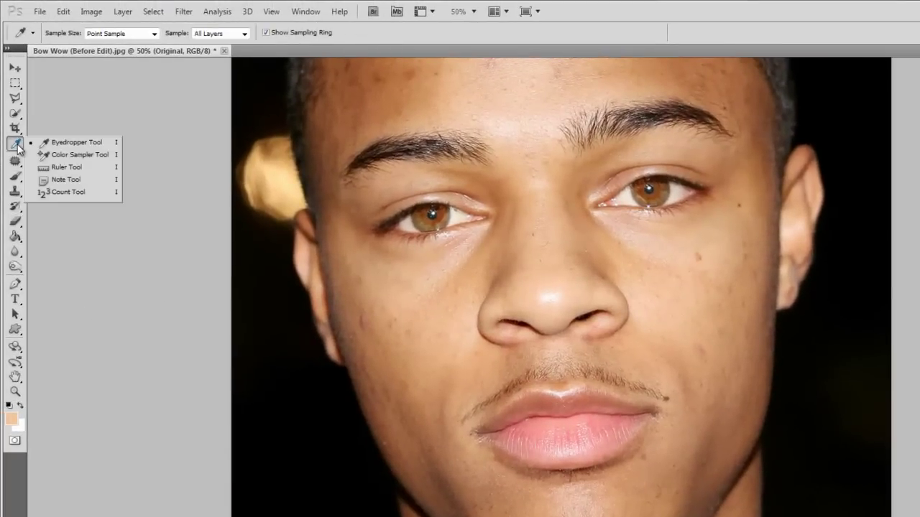
left_click(55, 143)
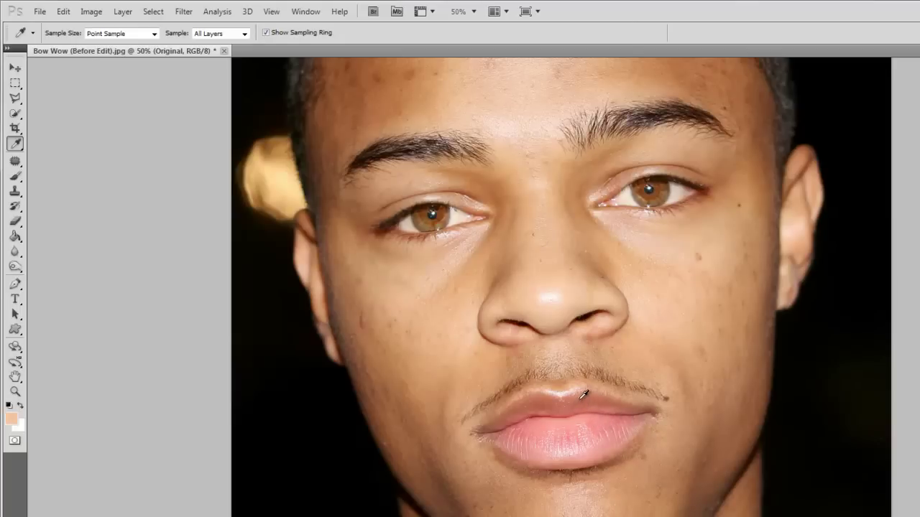
left_click(584, 394)
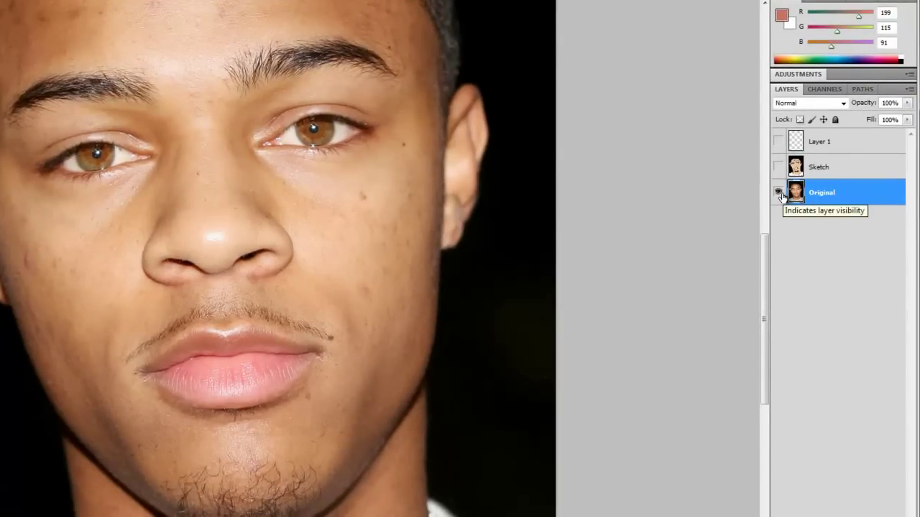
Hide the Original layer, show Sketch again, and make Layer 1 the active layer.
left_click(778, 193)
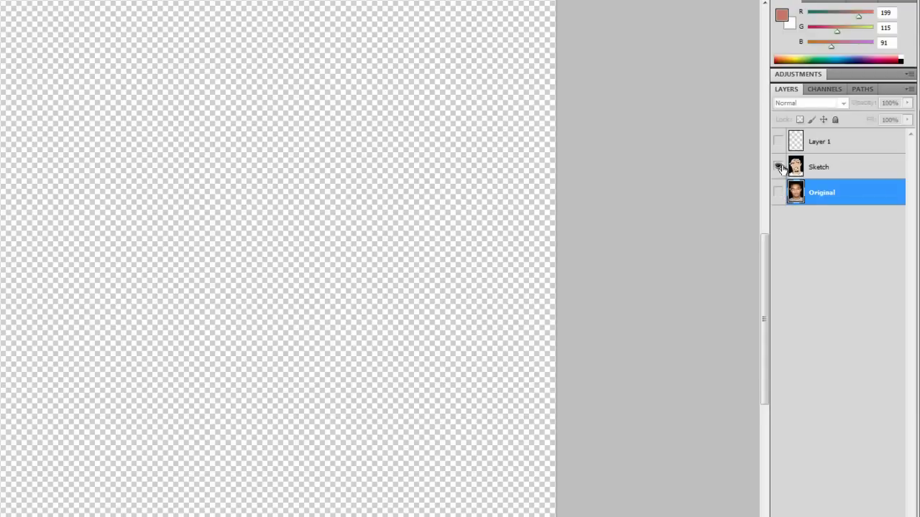
left_click(780, 167)
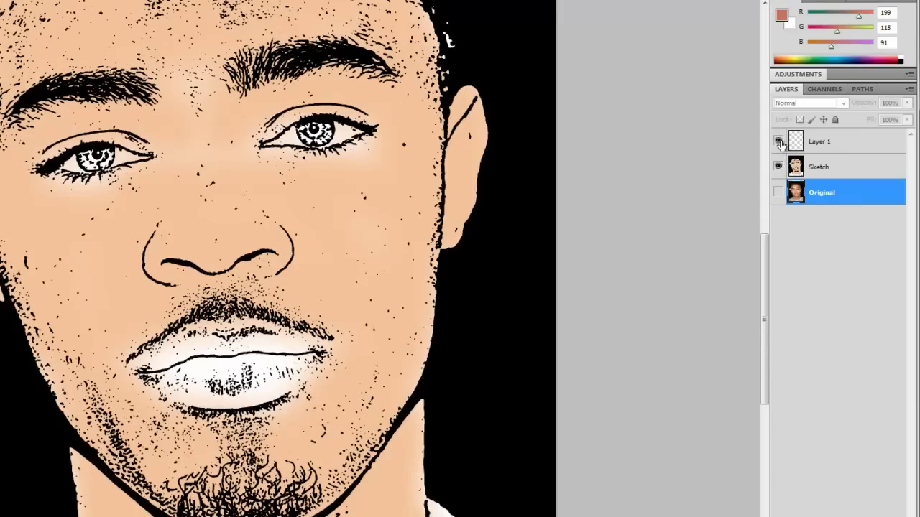
left_click(846, 149)
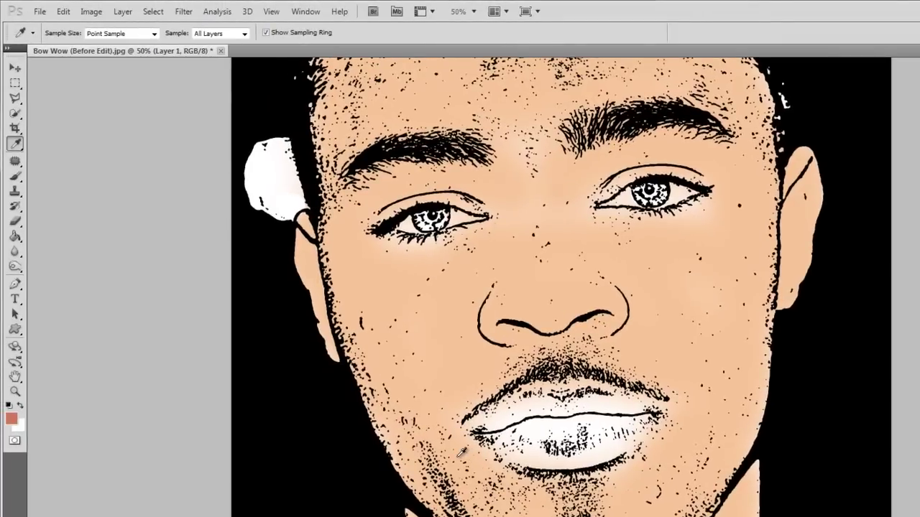
left_click(20, 181)
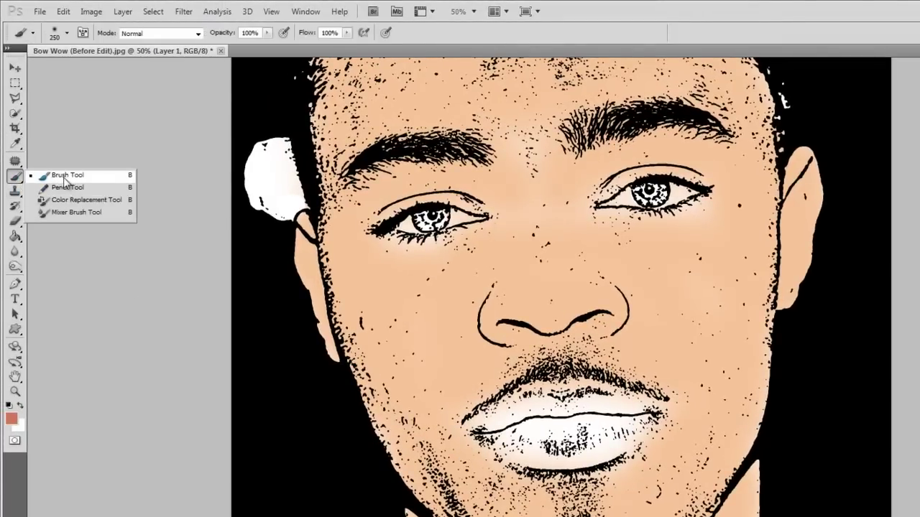
Paint both lips with the sampled reddish colour using a soft brush on Layer 1.
left_click(64, 178)
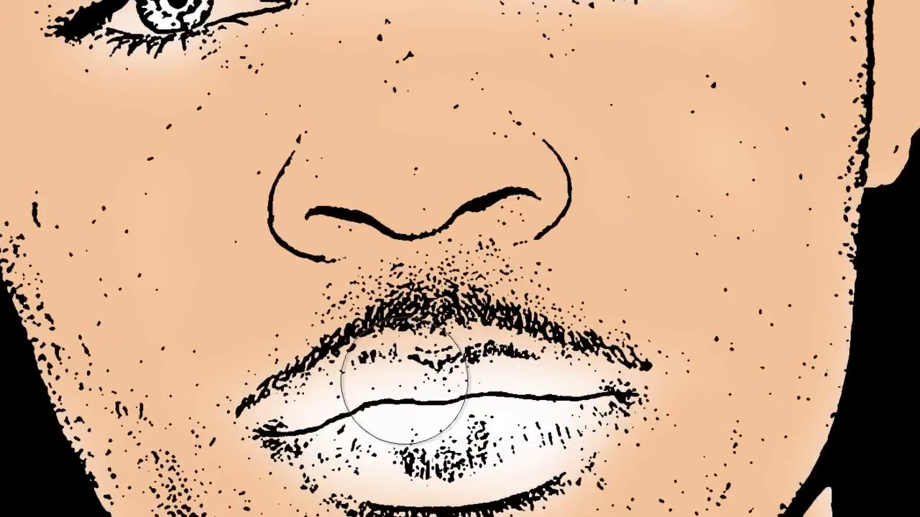
left_click_drag(404, 389, 486, 403)
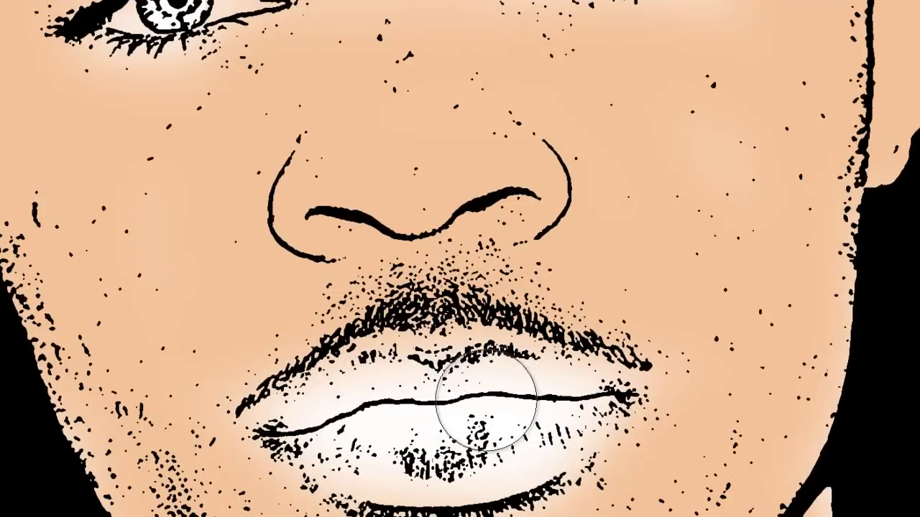
left_click(492, 401)
left_click(495, 401)
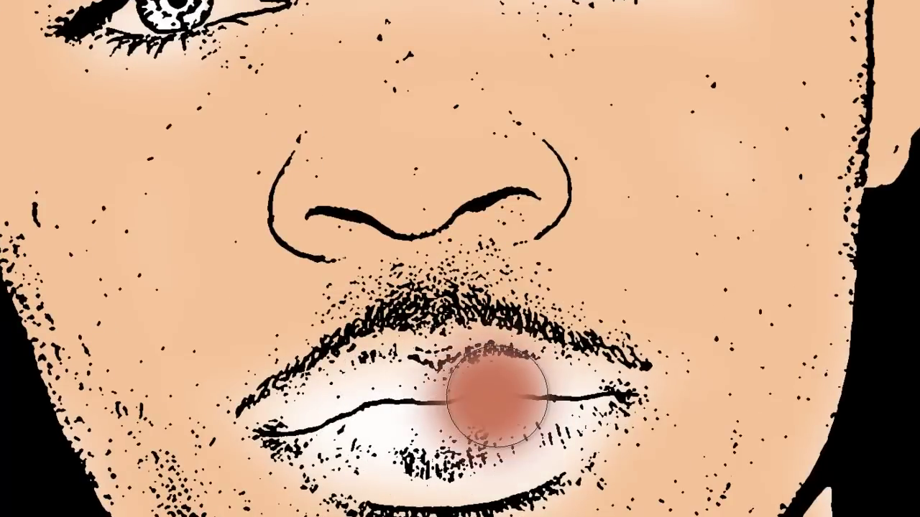
left_click(540, 375)
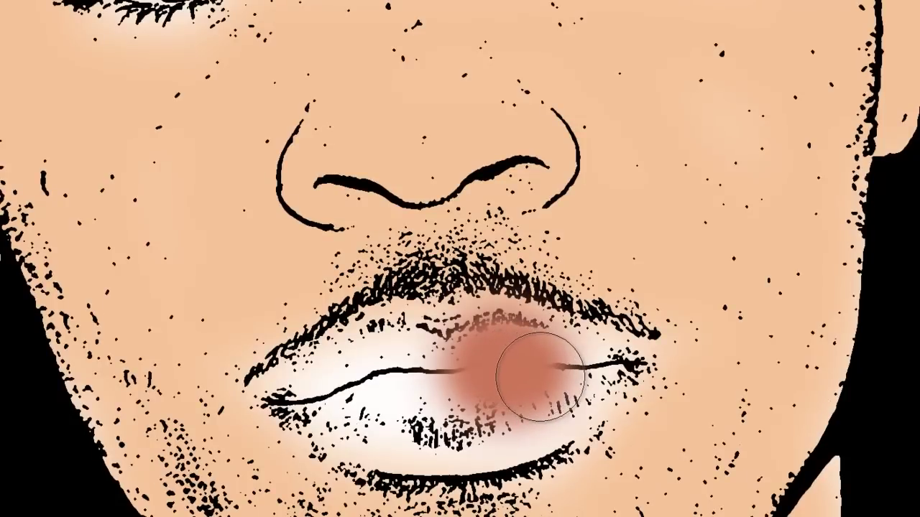
left_click(540, 375)
mouse_move(540, 375)
left_mouse_down()
mouse_move(369, 376)
mouse_move(410, 366)
mouse_move(482, 374)
mouse_move(477, 425)
mouse_move(594, 366)
left_mouse_up()
left_click(385, 368)
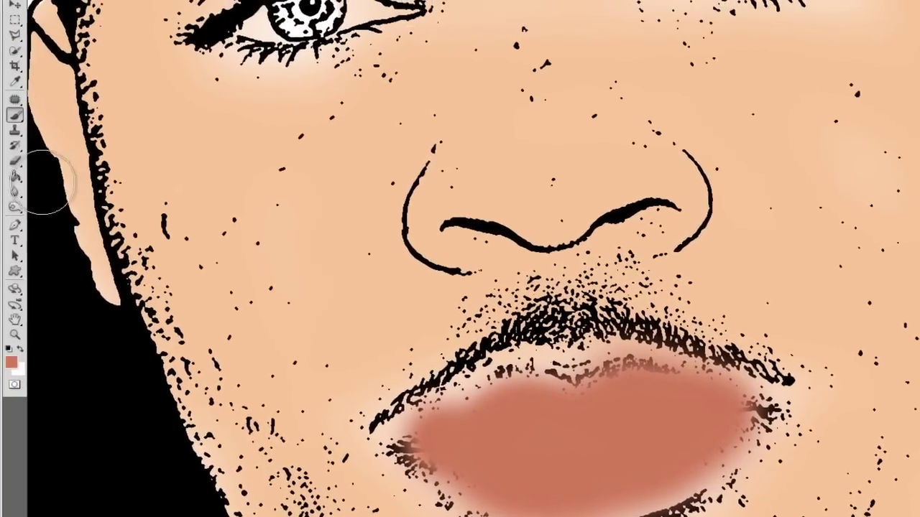
Erase the lip paint spilling above the upper lip into the moustache.
right_click(16, 161)
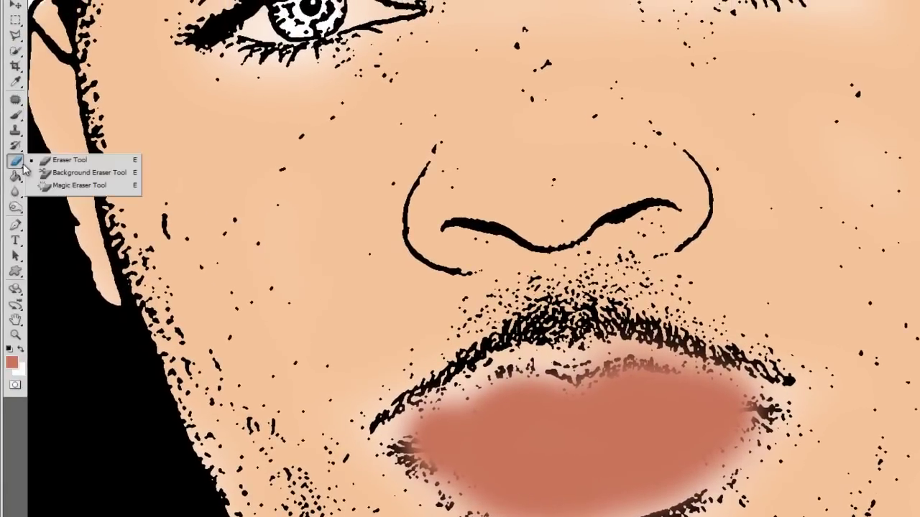
left_click(66, 161)
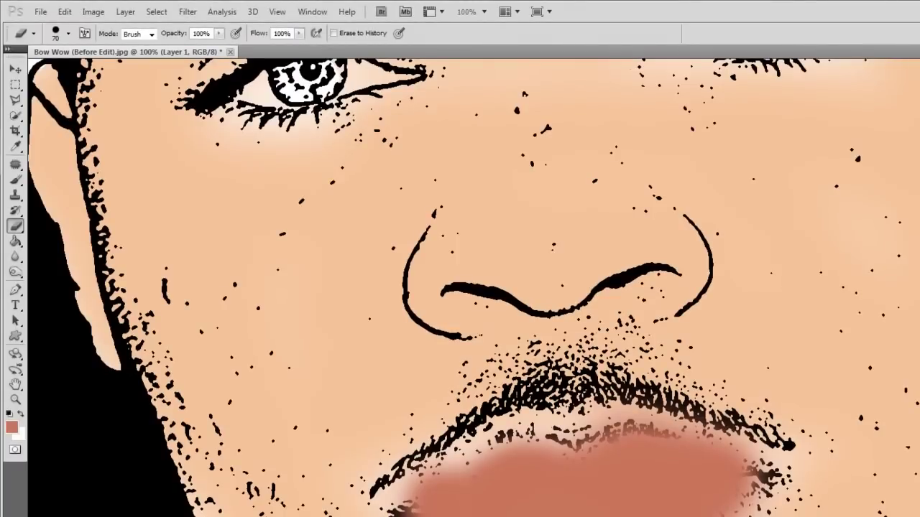
mouse_move(381, 503)
left_mouse_down()
mouse_move(402, 475)
mouse_move(392, 467)
mouse_move(532, 404)
mouse_move(543, 406)
mouse_move(529, 421)
mouse_move(618, 413)
left_mouse_up()
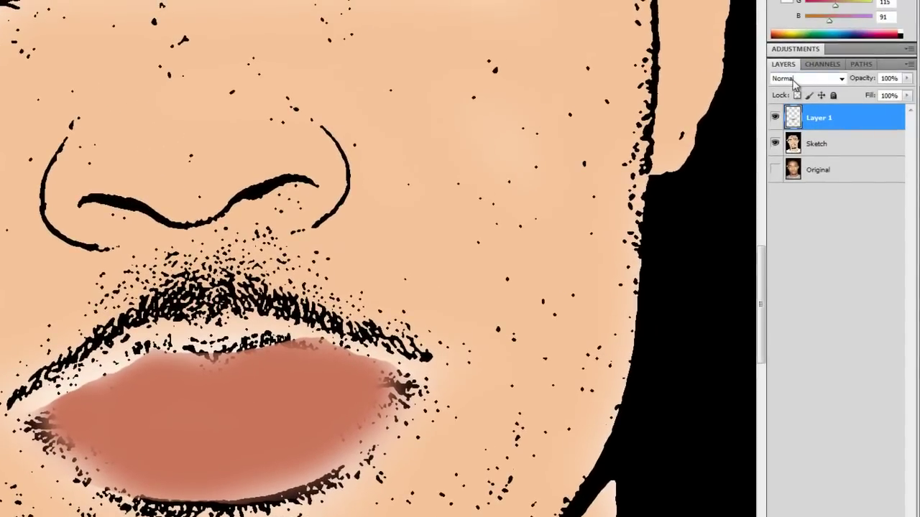
Set Layer 1's blend mode to Multiply and zoom out to see the whole face.
left_click(795, 81)
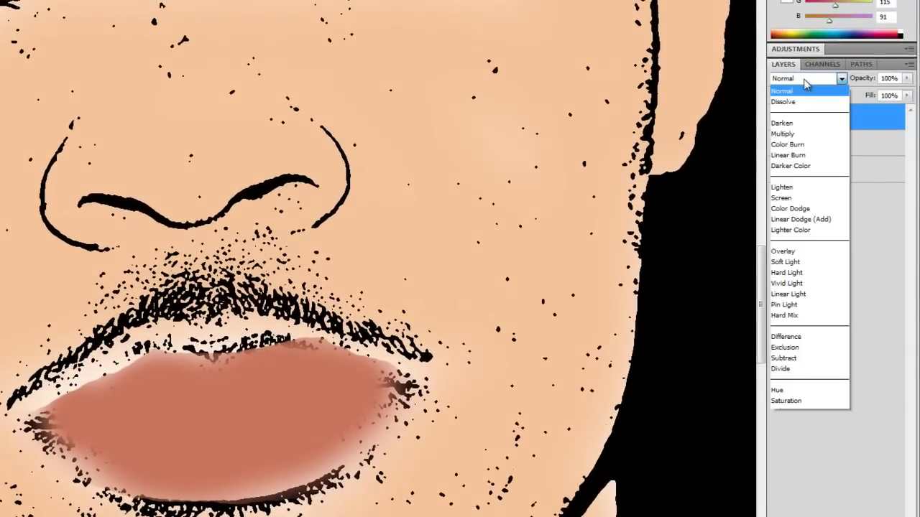
left_click(789, 135)
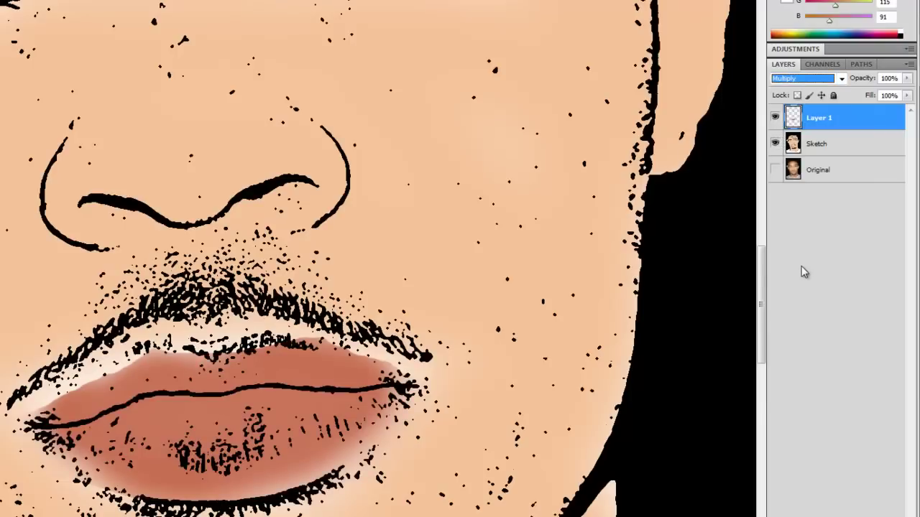
key("ctrl+minus")
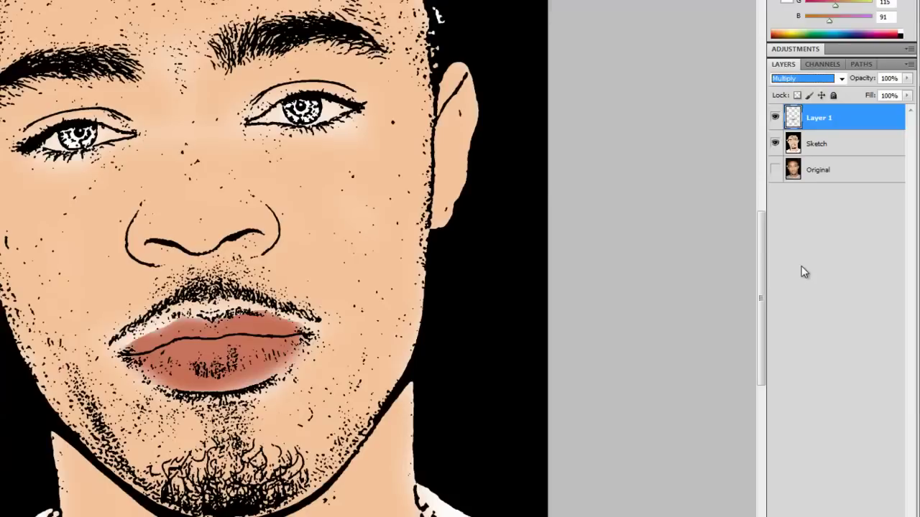
key("Up")
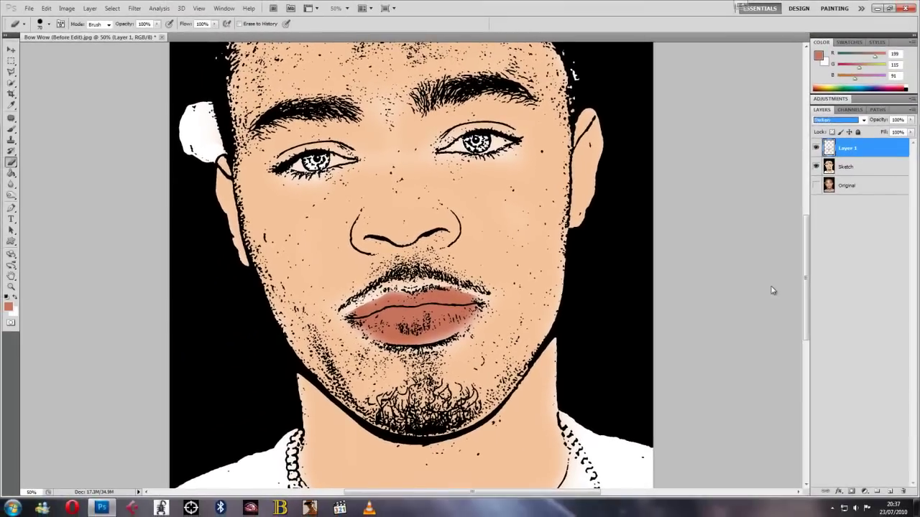
scroll(810, 272, "up", 1)
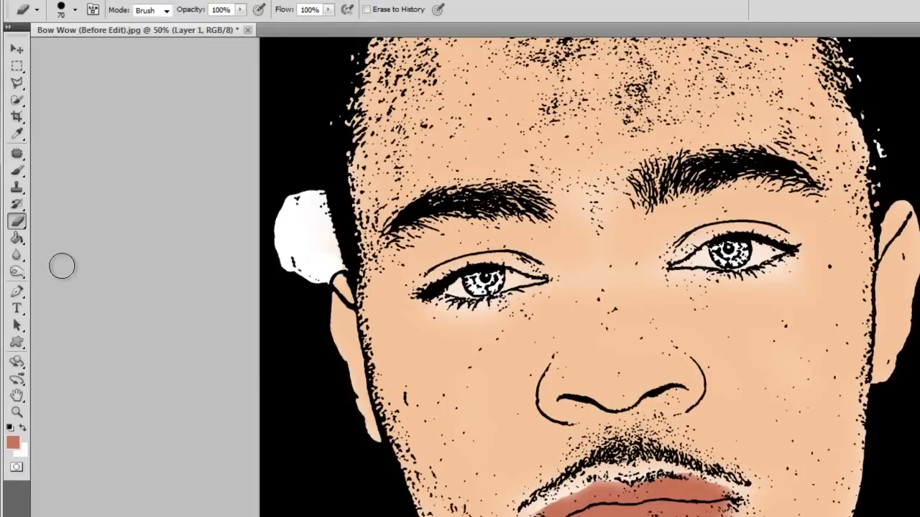
Blur the lip colour edges along the upper lip and around the left corner.
left_click(20, 257)
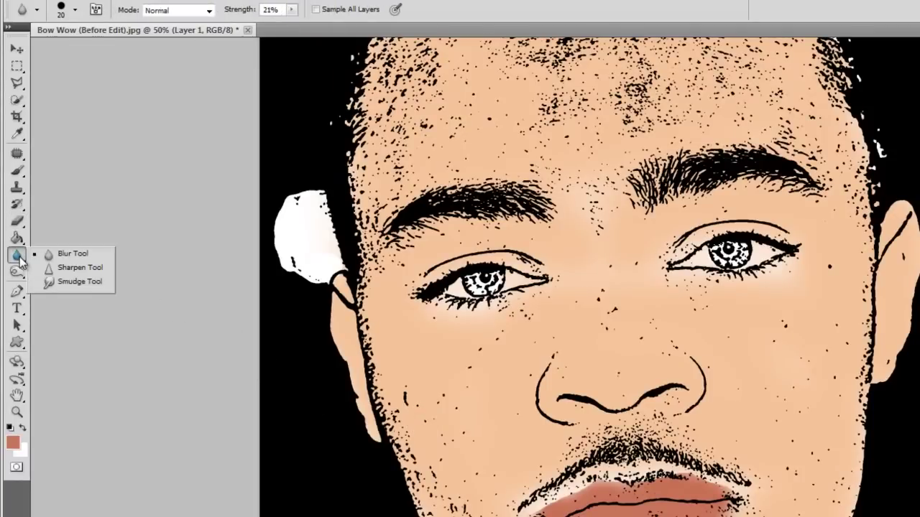
left_click(70, 255)
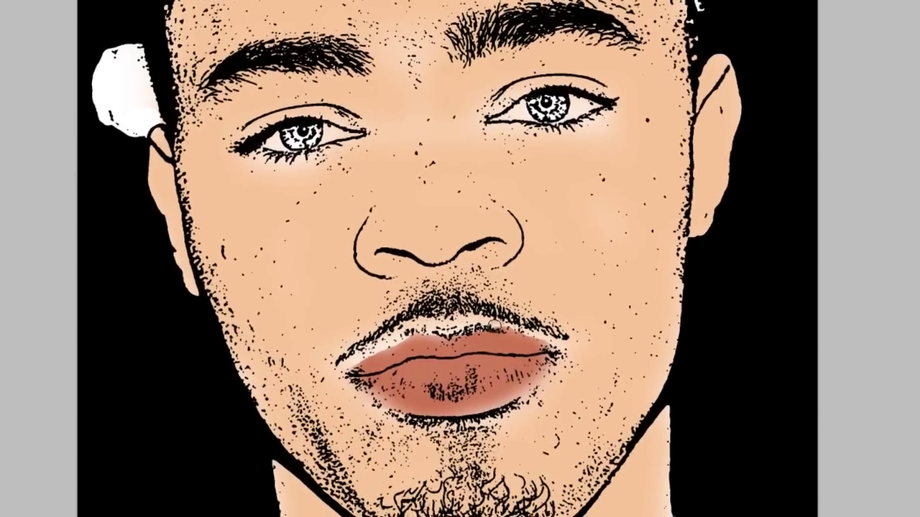
mouse_move(486, 332)
left_mouse_down()
mouse_move(359, 365)
mouse_move(489, 340)
mouse_move(541, 378)
mouse_move(490, 401)
left_mouse_up()
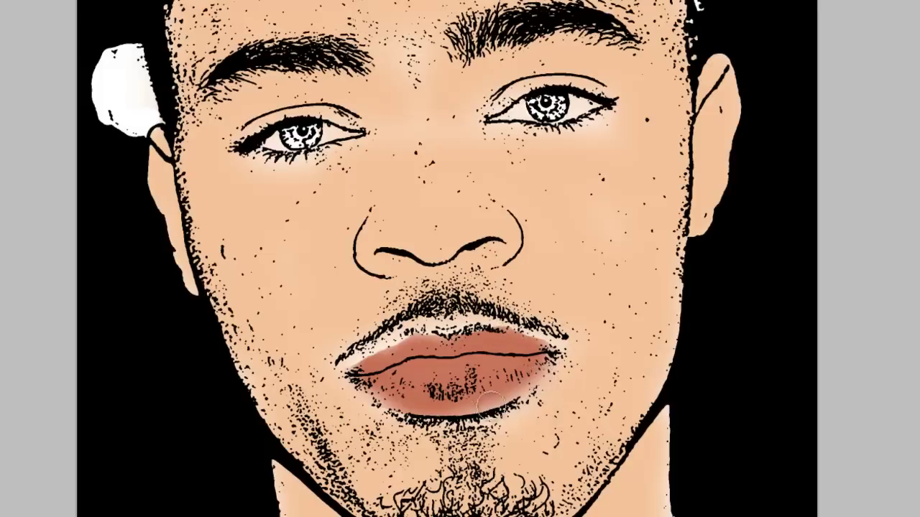
mouse_move(372, 397)
left_mouse_down()
mouse_move(395, 348)
mouse_move(557, 342)
mouse_move(453, 332)
left_mouse_up()
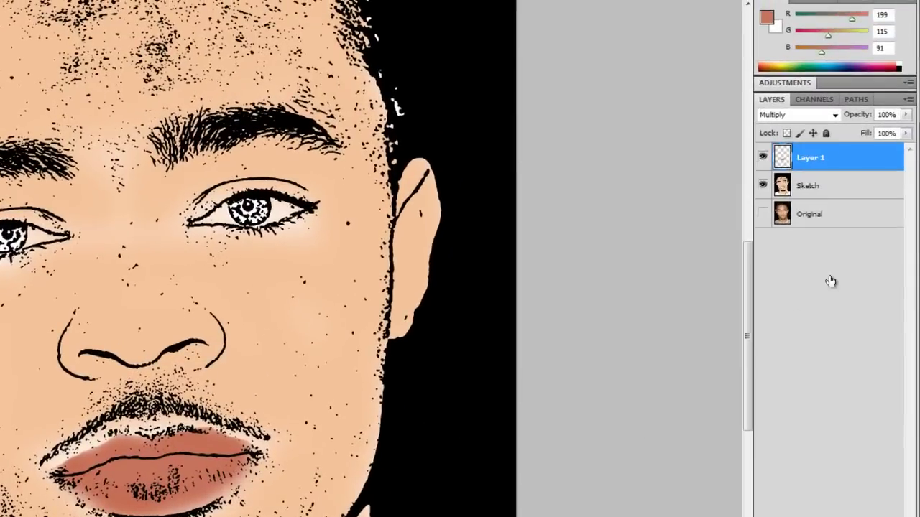
Merge Layer 1 down into Sketch, then hide Sketch and make the Original photo visible and active.
right_click(822, 161)
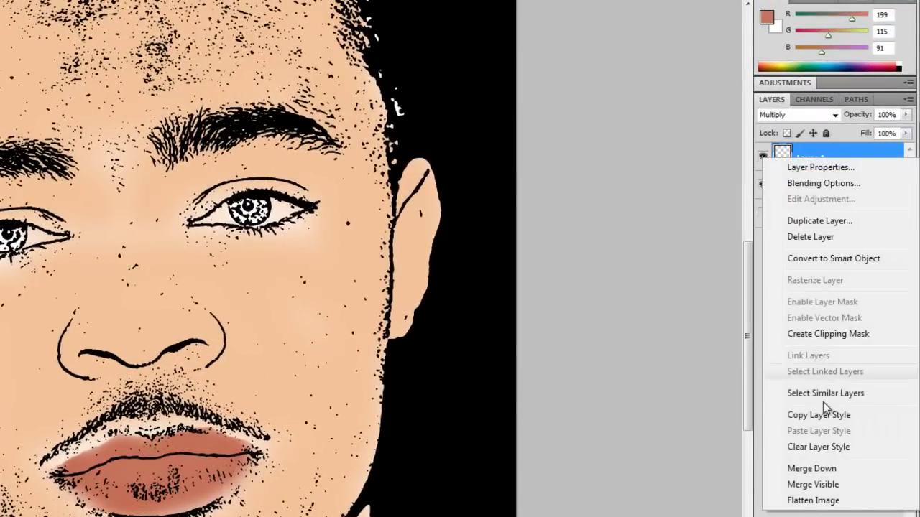
left_click(820, 471)
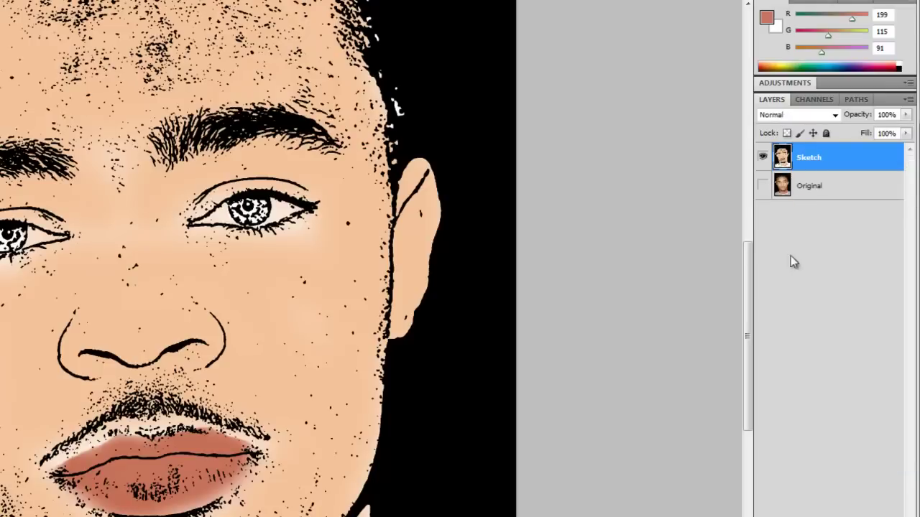
left_click(763, 158)
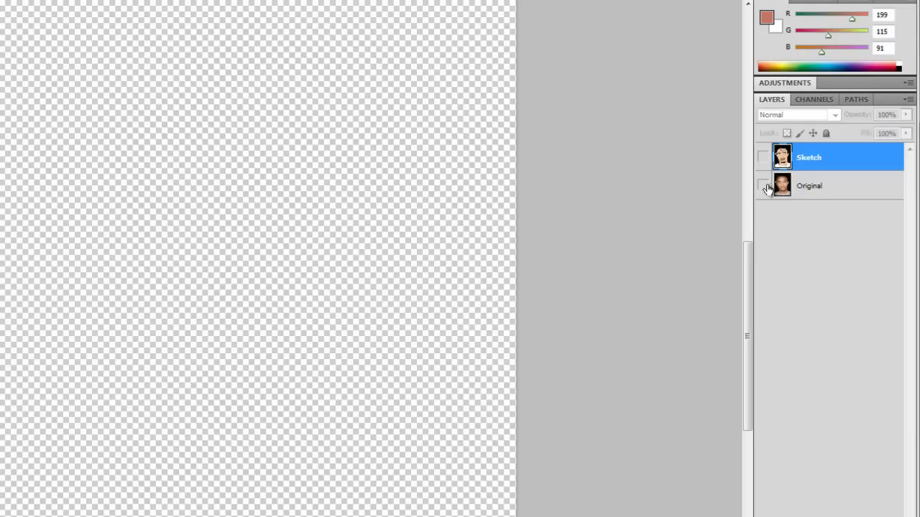
left_click(763, 186)
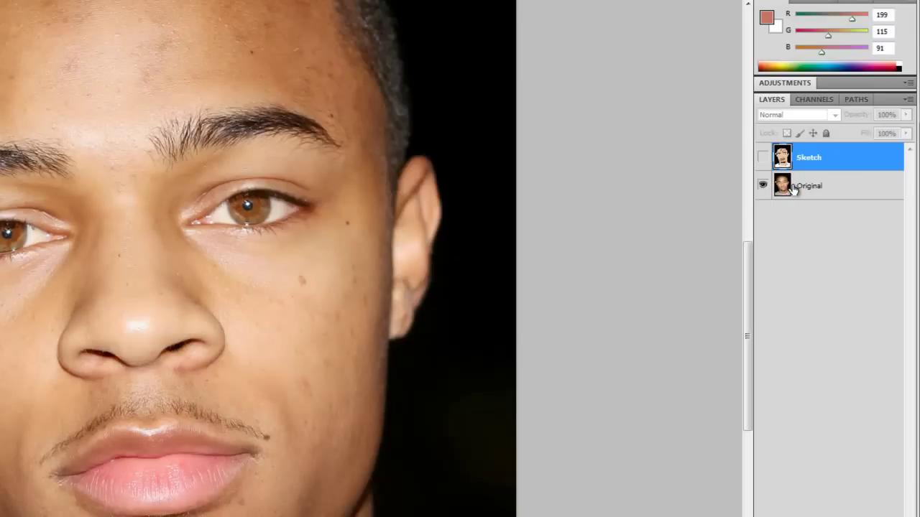
left_click(794, 189)
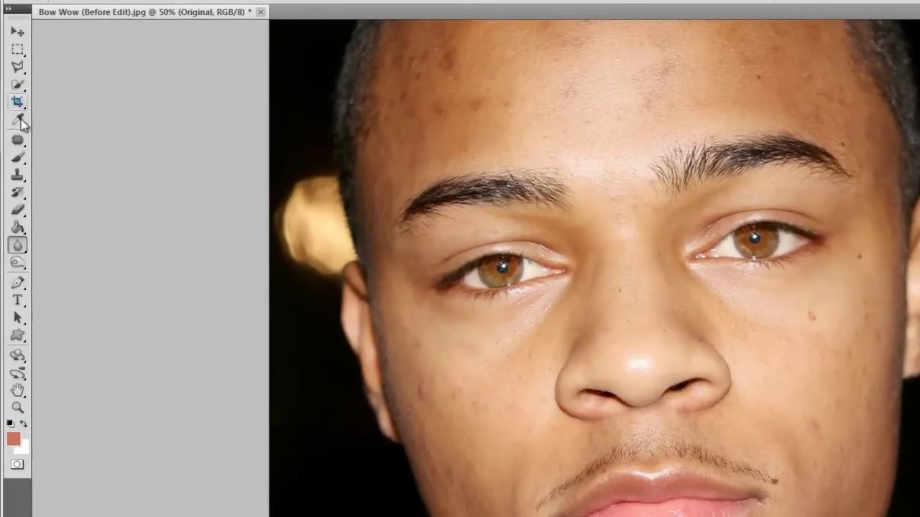
Sample the iris brown (R 131, G 71, B 34), then hide Original and show and select Sketch.
left_click(22, 125)
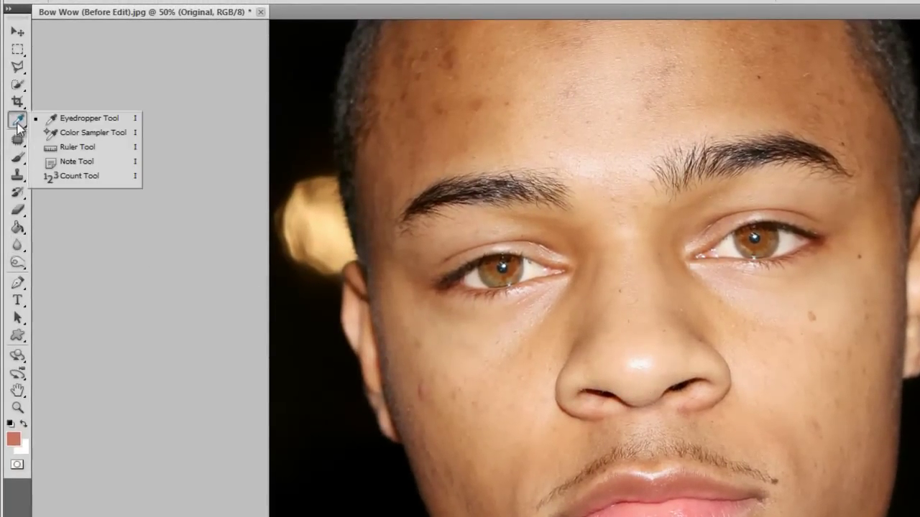
left_click(68, 120)
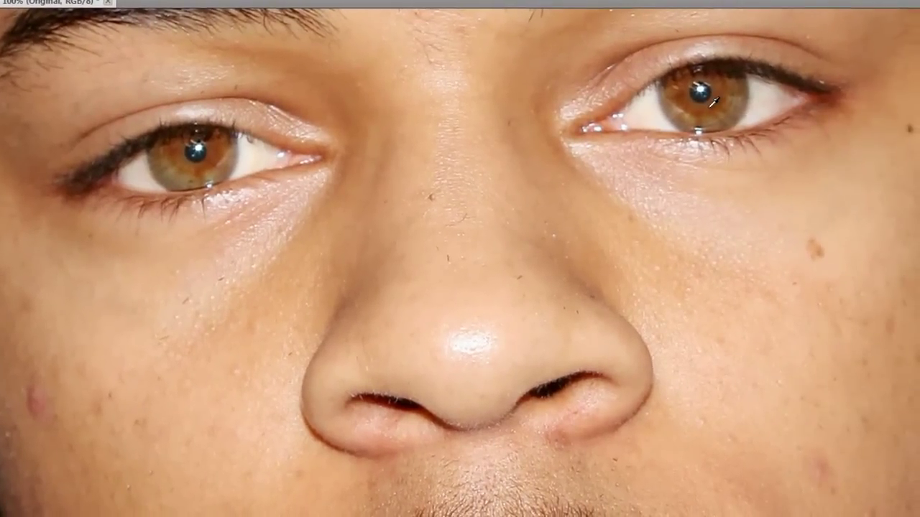
left_click(713, 103)
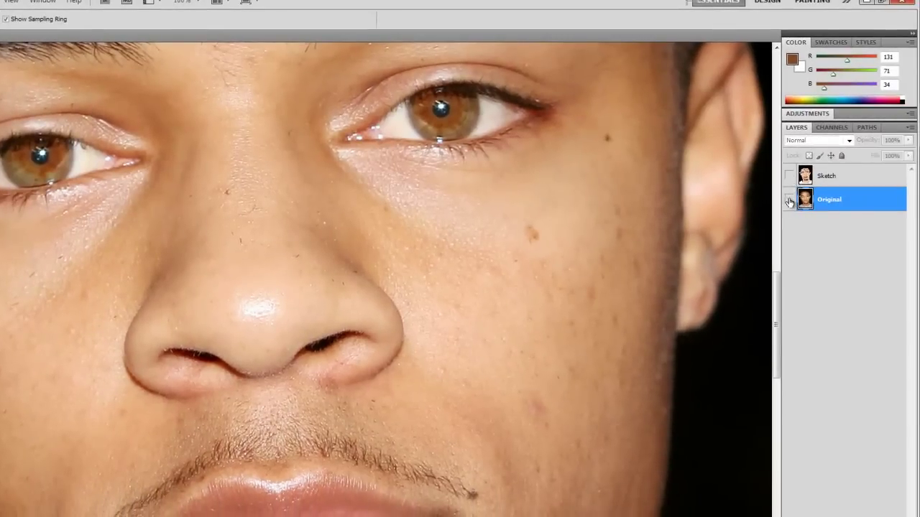
left_click(789, 201)
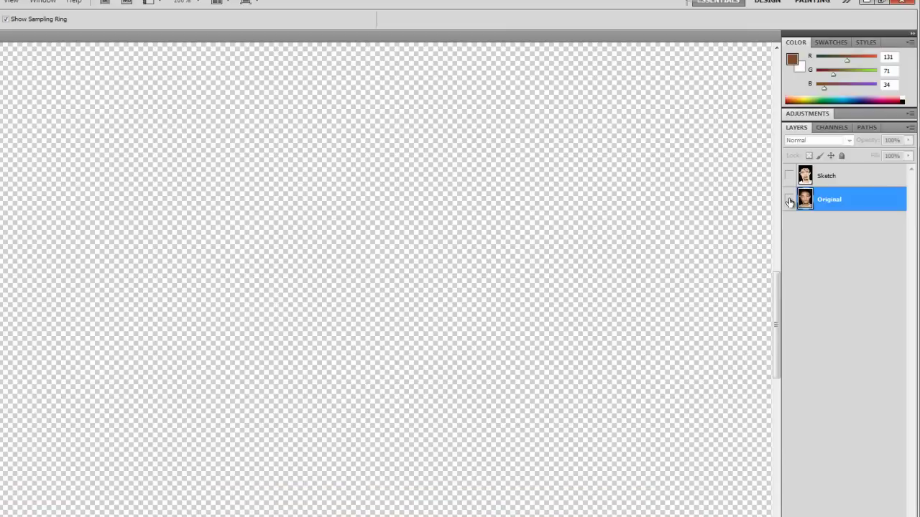
left_click(833, 177)
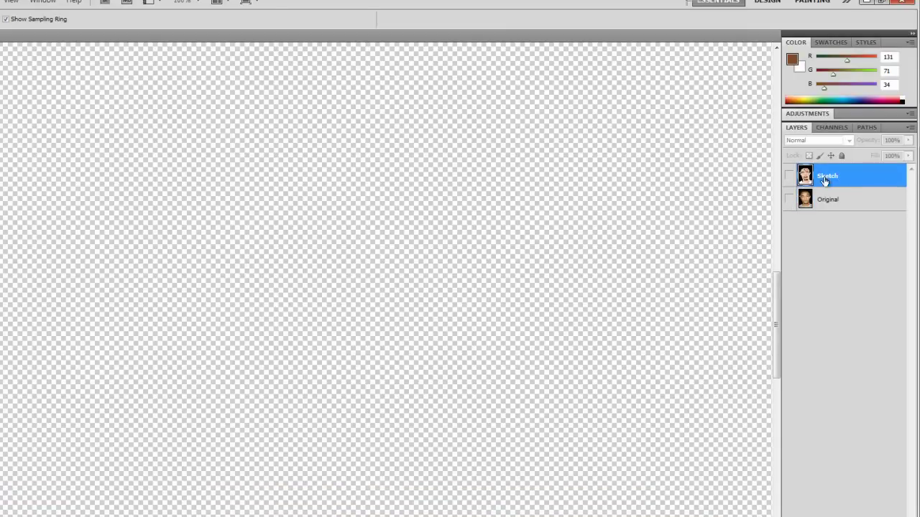
left_click(789, 177)
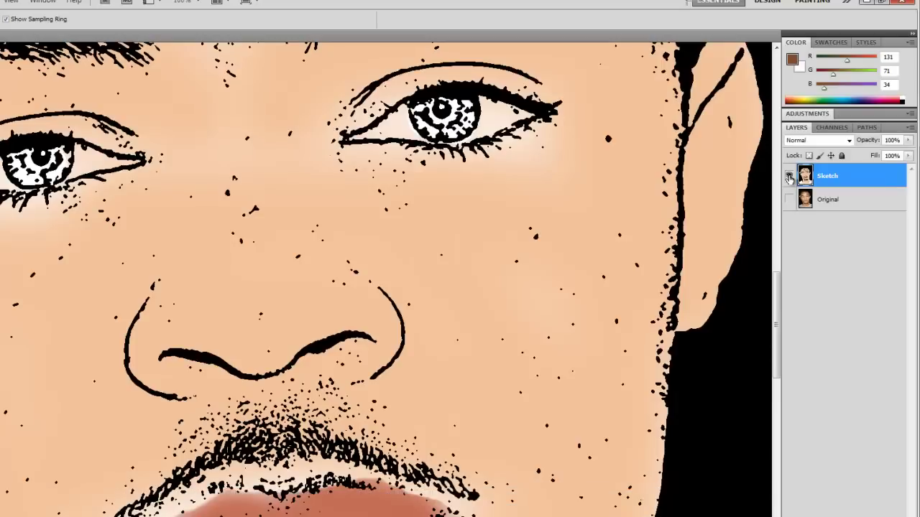
left_click_drag(776, 295, 776, 261)
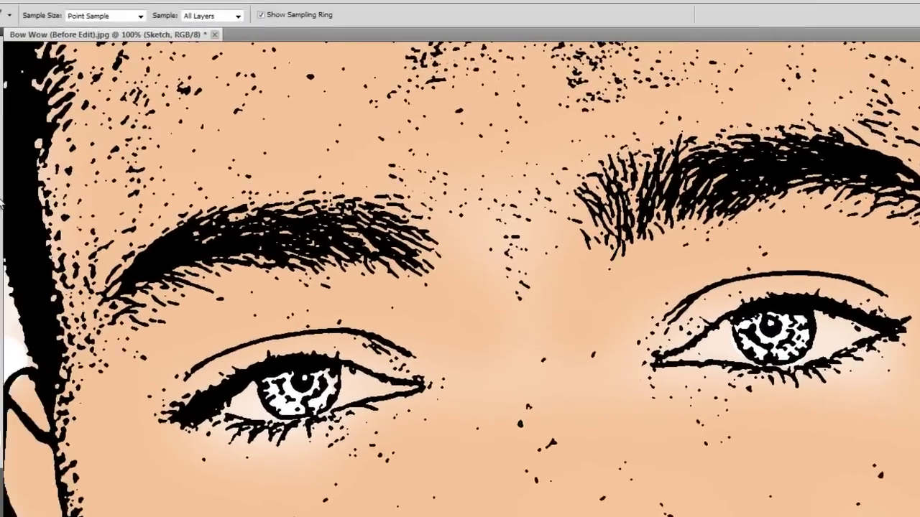
On a new Layer 1, paint both irises brown with a soft brush and set it to Multiply.
left_click(20, 174)
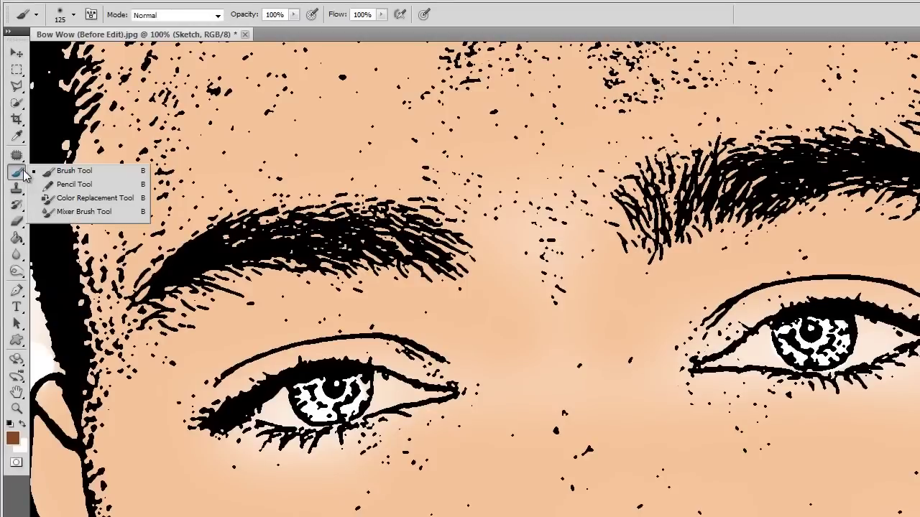
left_click(86, 175)
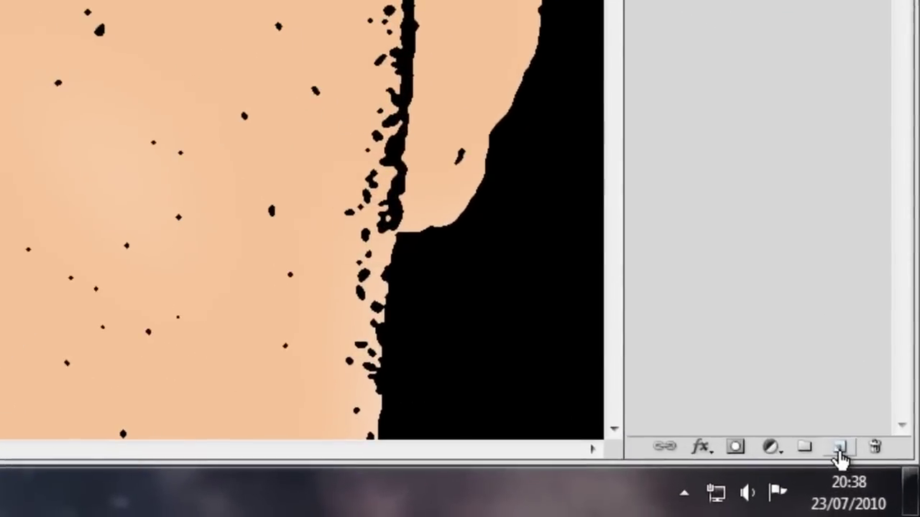
left_click(841, 449)
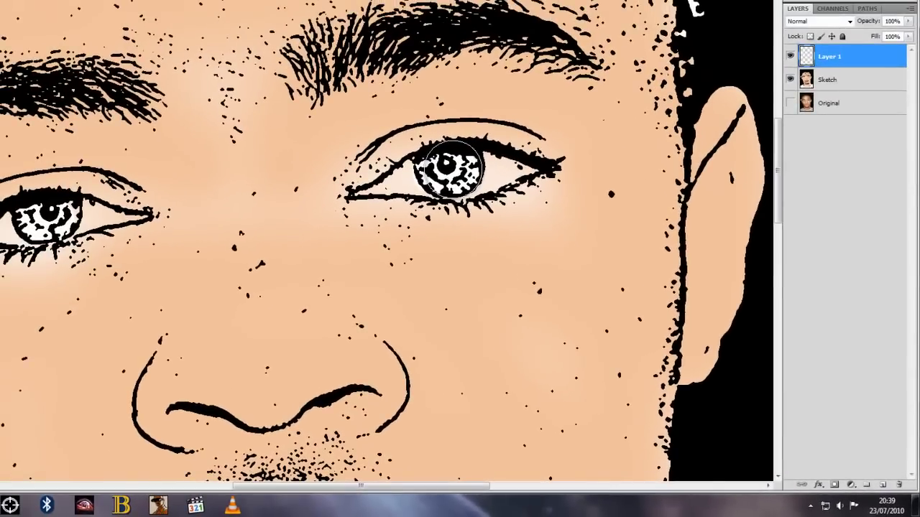
mouse_move(449, 168)
left_mouse_down()
mouse_move(460, 168)
mouse_move(438, 170)
mouse_move(459, 166)
left_mouse_up()
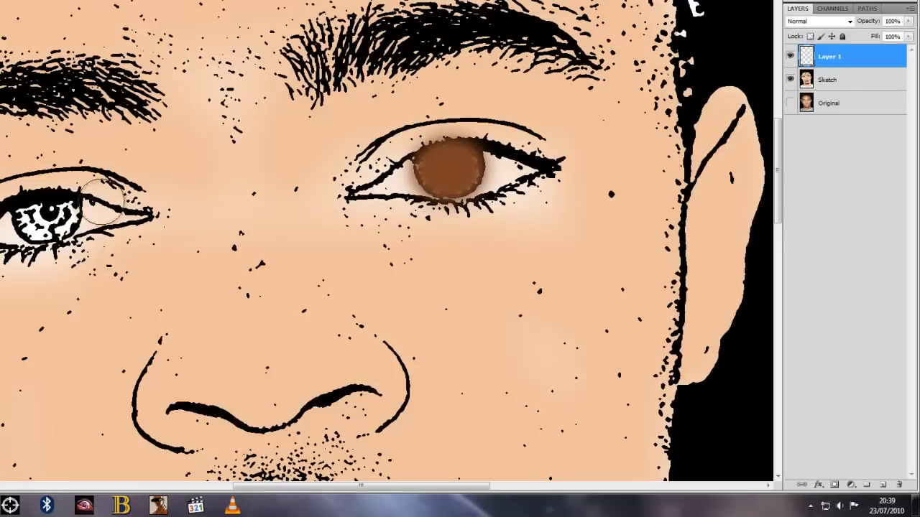
left_click_drag(40, 212, 72, 214)
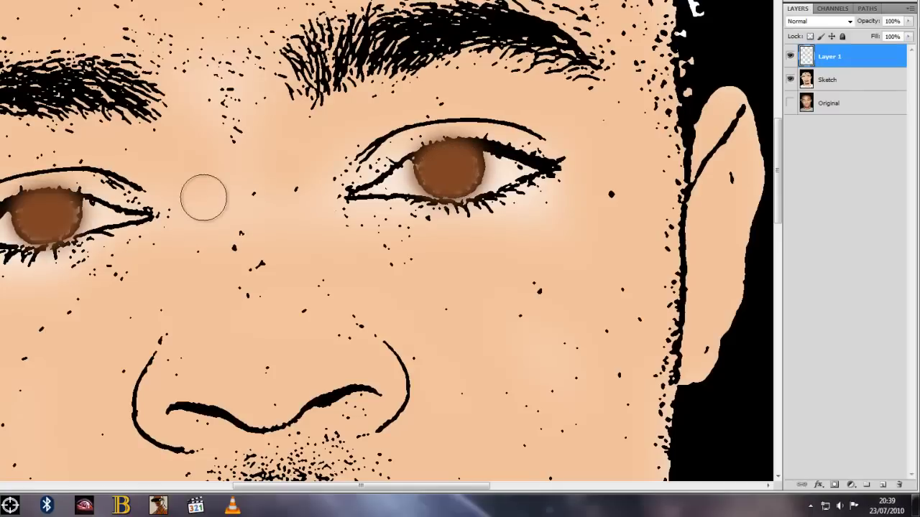
left_click(852, 24)
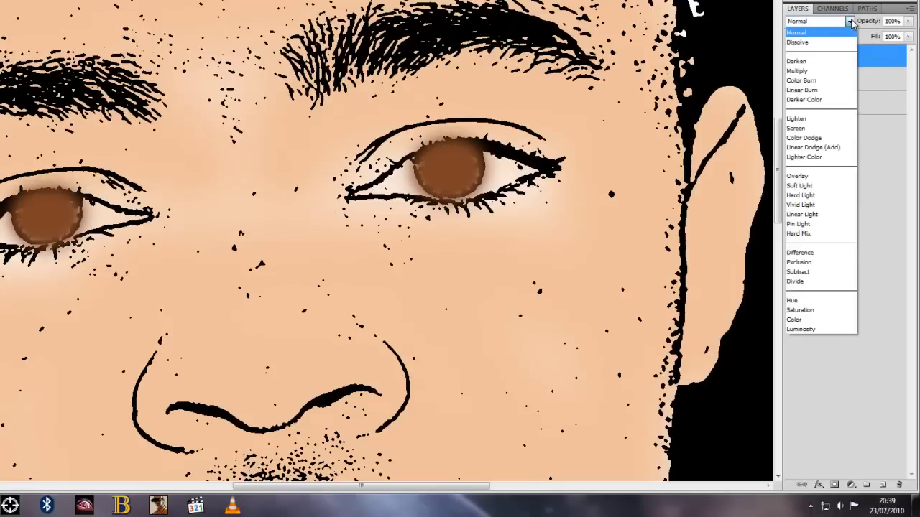
left_click(819, 72)
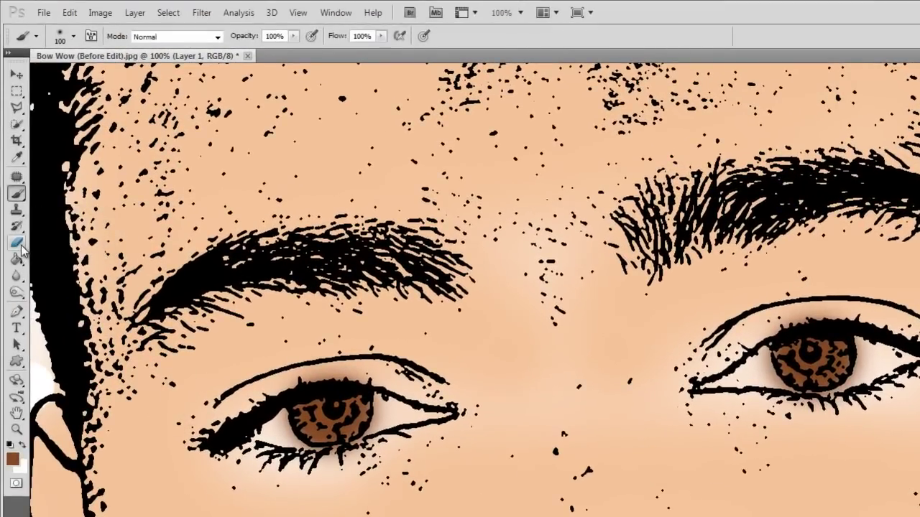
Blur the brown iris colour along the lower lash lines of both eyes.
left_click(21, 246)
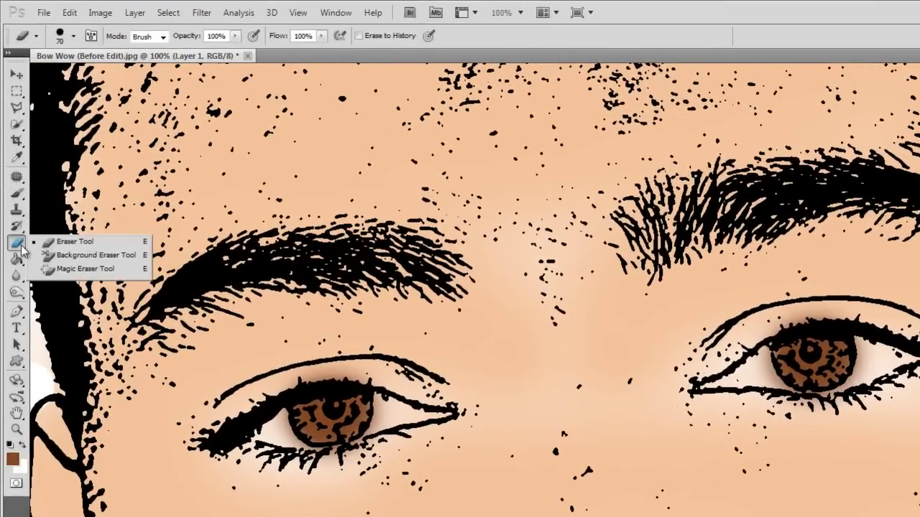
left_click(74, 244)
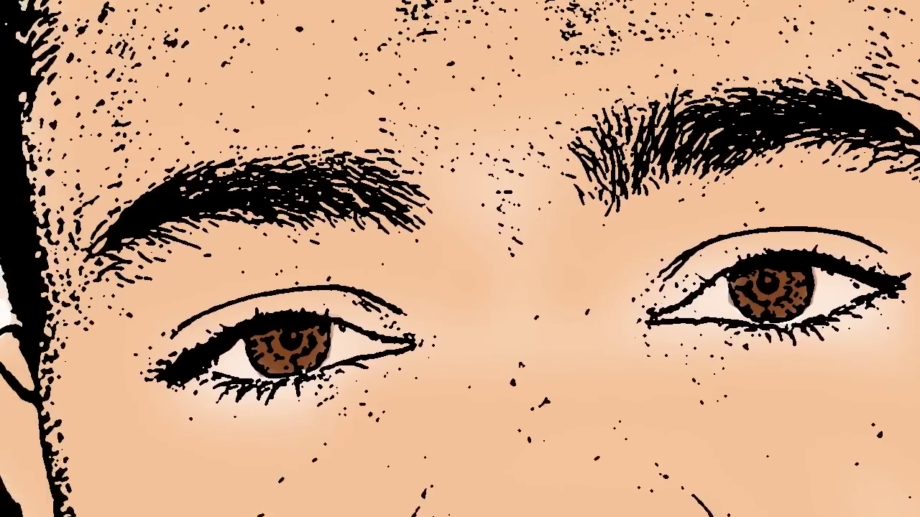
left_click(16, 256)
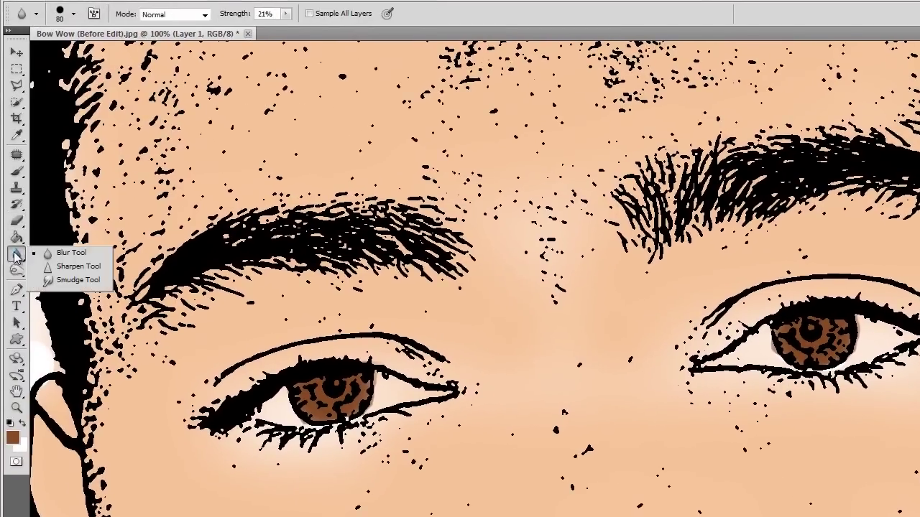
left_click(57, 254)
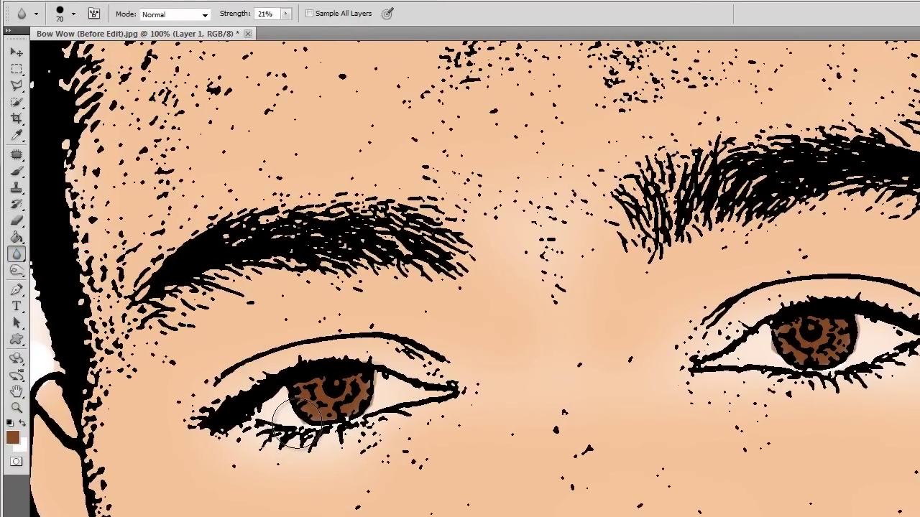
mouse_move(295, 423)
left_mouse_down()
mouse_move(381, 392)
mouse_move(327, 365)
left_mouse_up()
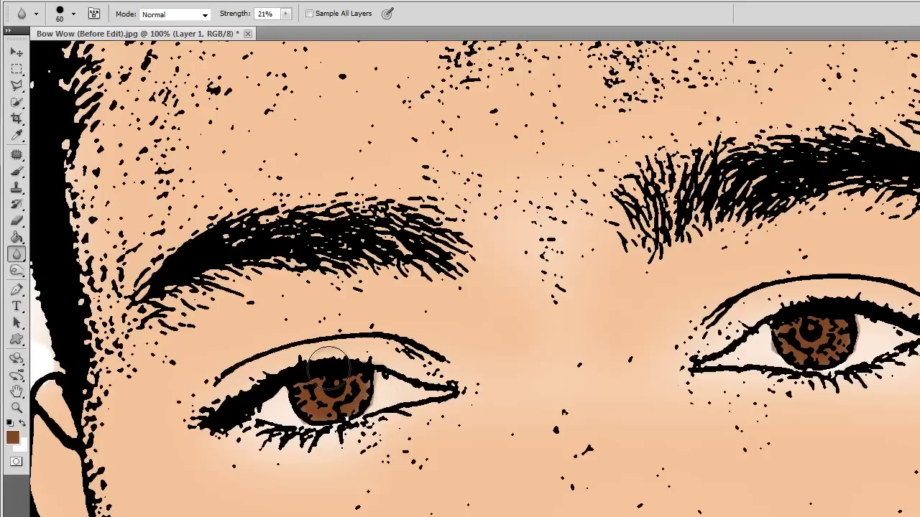
mouse_move(737, 375)
left_mouse_down()
mouse_move(815, 378)
mouse_move(841, 365)
mouse_move(855, 337)
left_mouse_up()
Zoom out and scroll down to view the whole coloured portrait.
key("ctrl+minus")
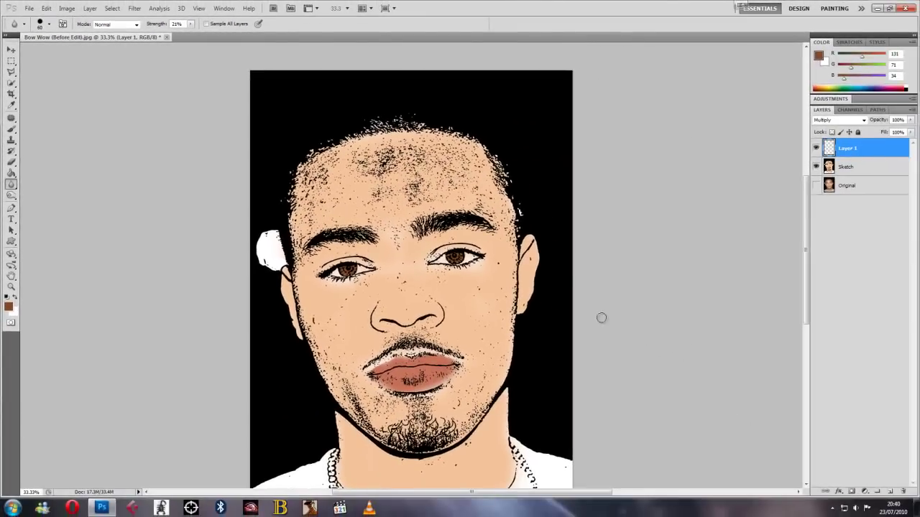
scroll(549, 274, "down", 1)
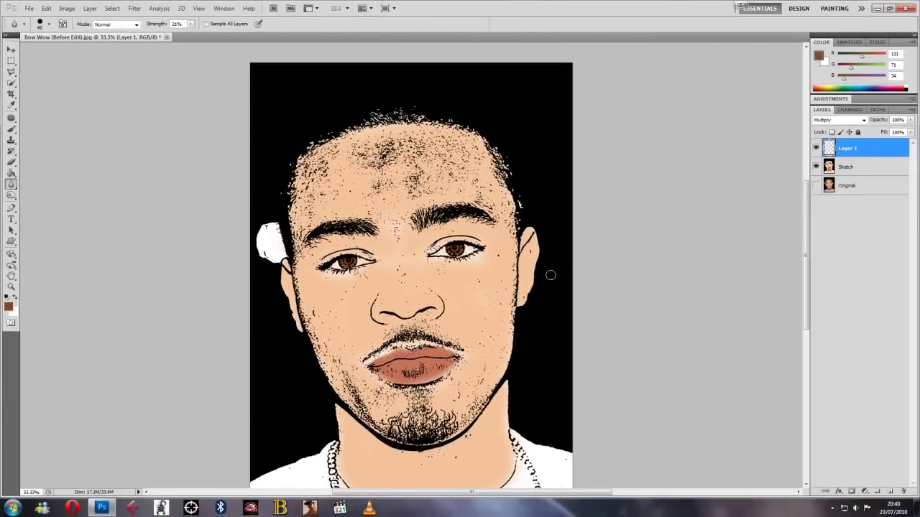
scroll(549, 274, "down", 1)
scroll(549, 274, "down", 1)
scroll(549, 274, "down", 1)
scroll(549, 274, "down", 1)
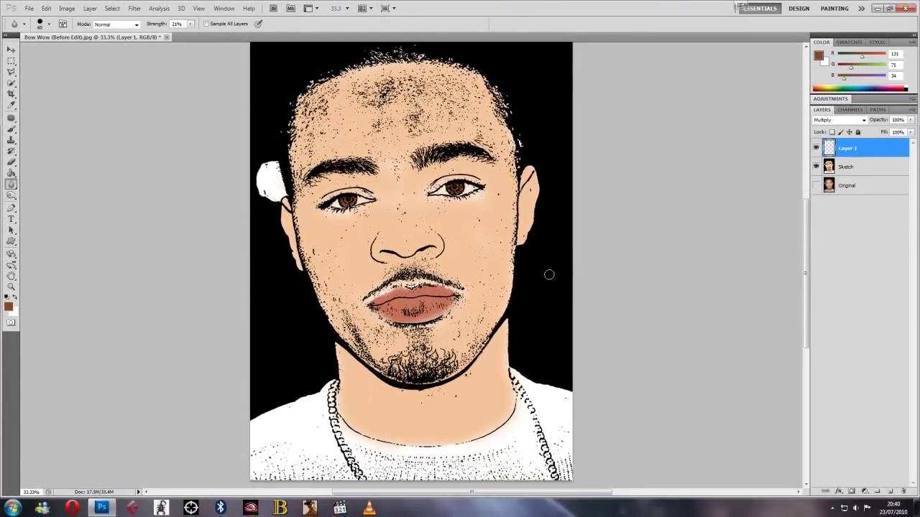